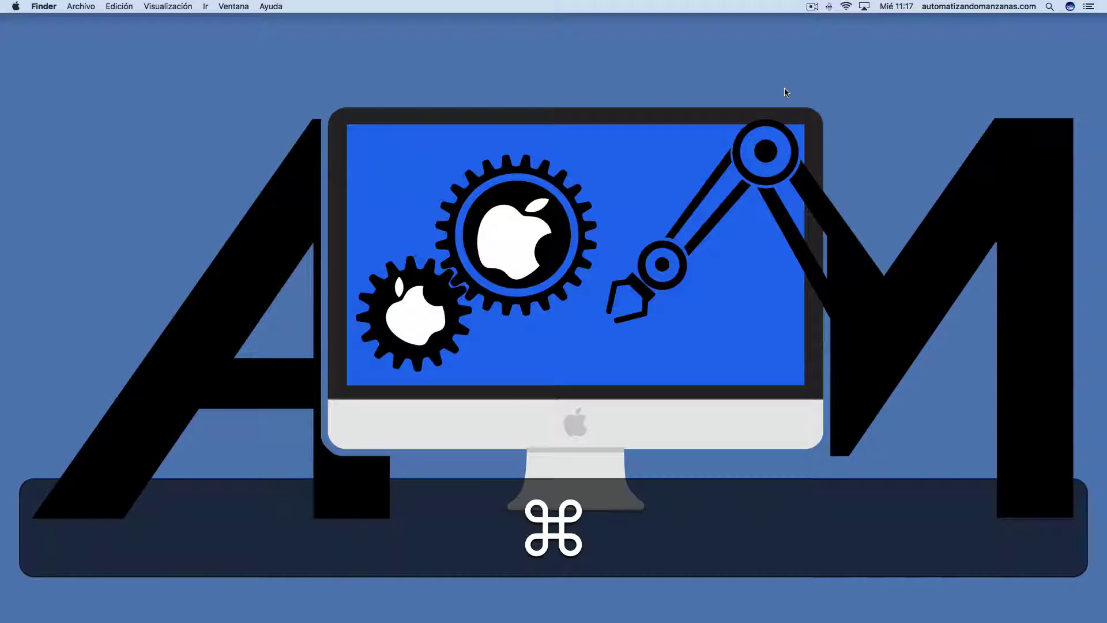
# - Launch Automator and dismiss its file-opening dialog without choosing a document
pyautogui.press('cmd+space')
pyautogui.write('automator')
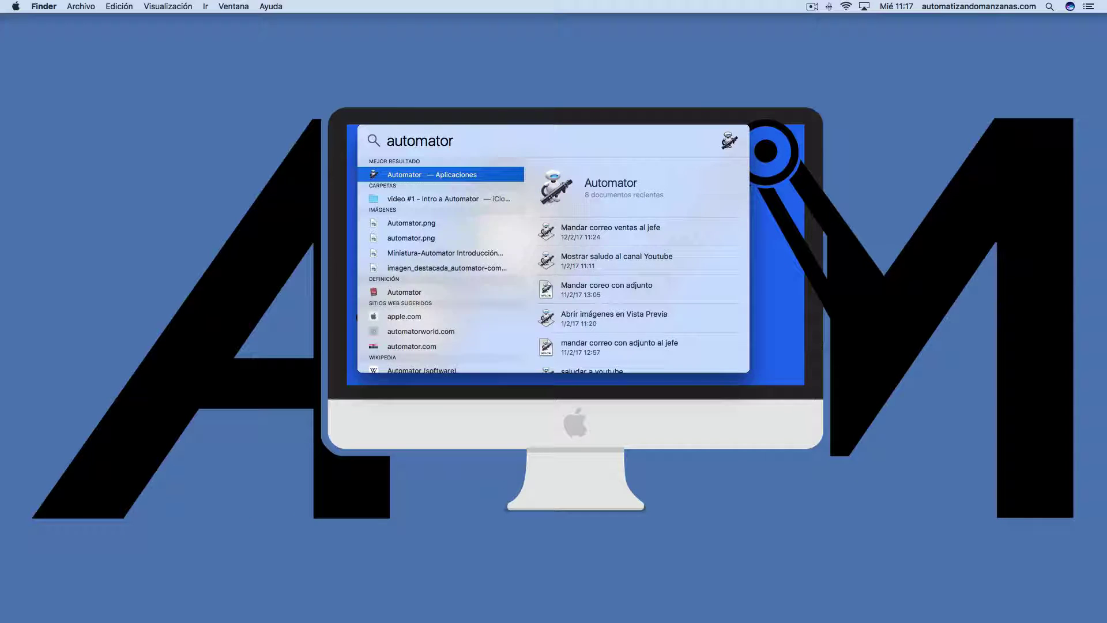
pyautogui.press('Return')
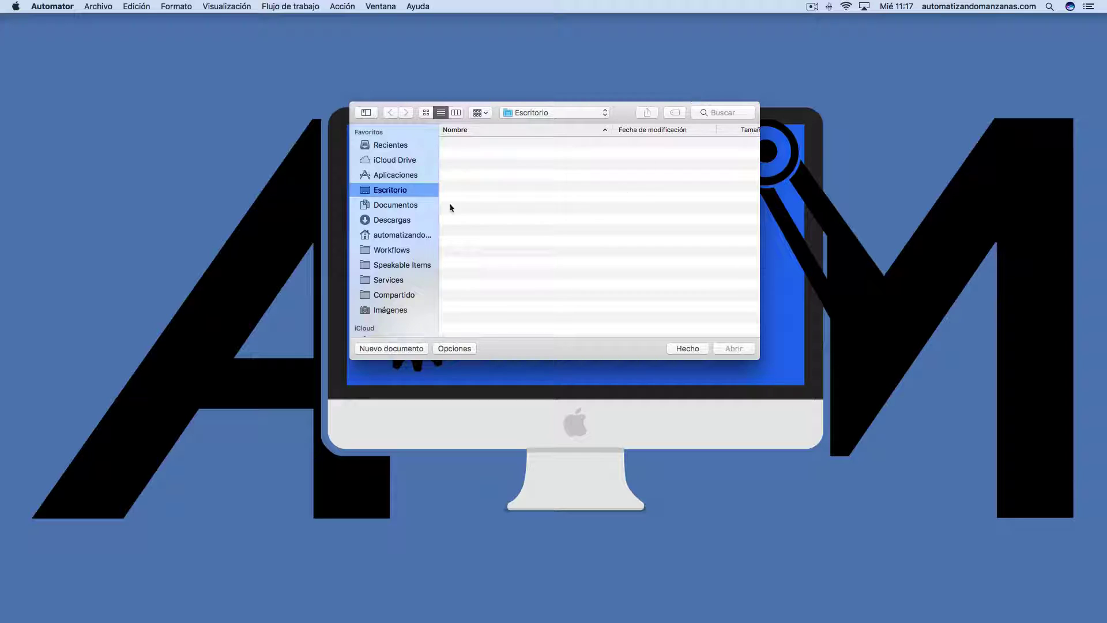
pyautogui.click(679, 347)
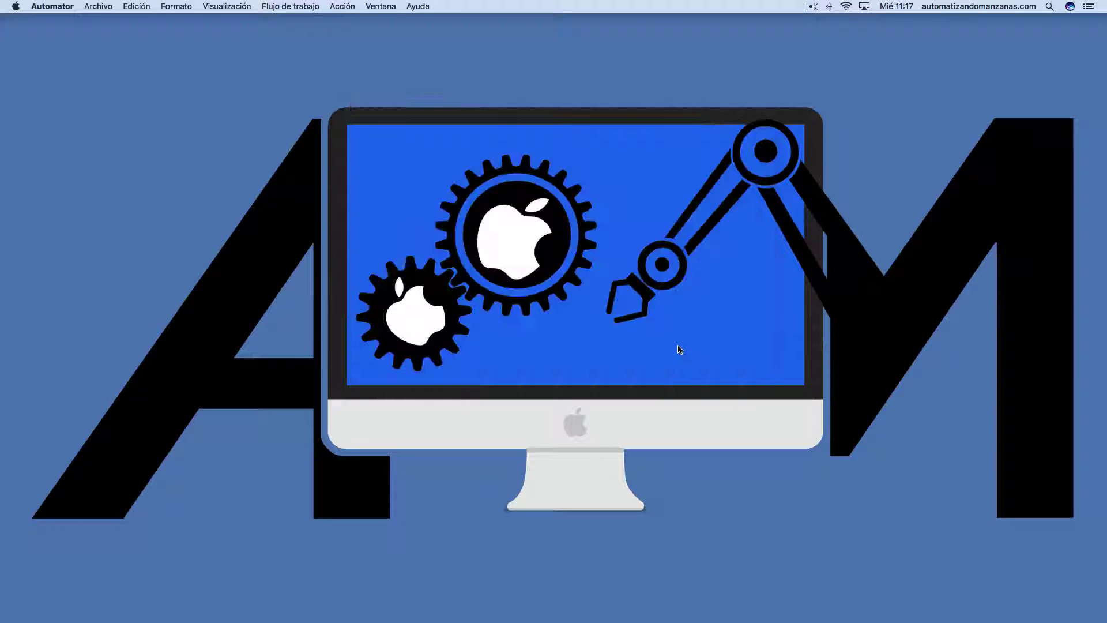
# - Create a new Automator document of the type Aplicación
pyautogui.click(97, 6)
pyautogui.click(108, 20)
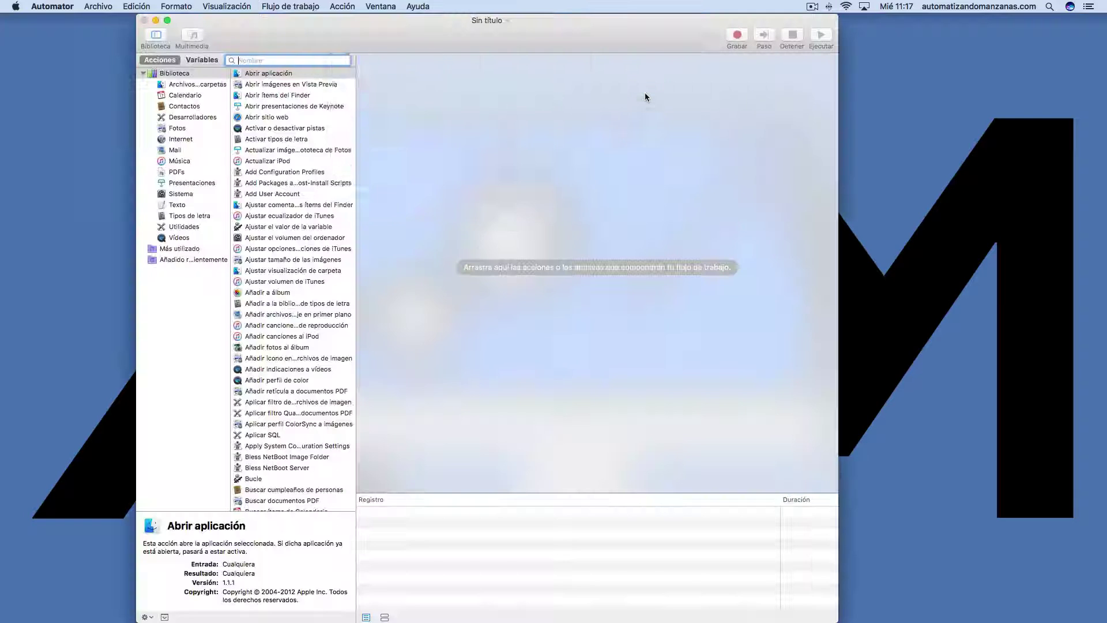
pyautogui.click(459, 105)
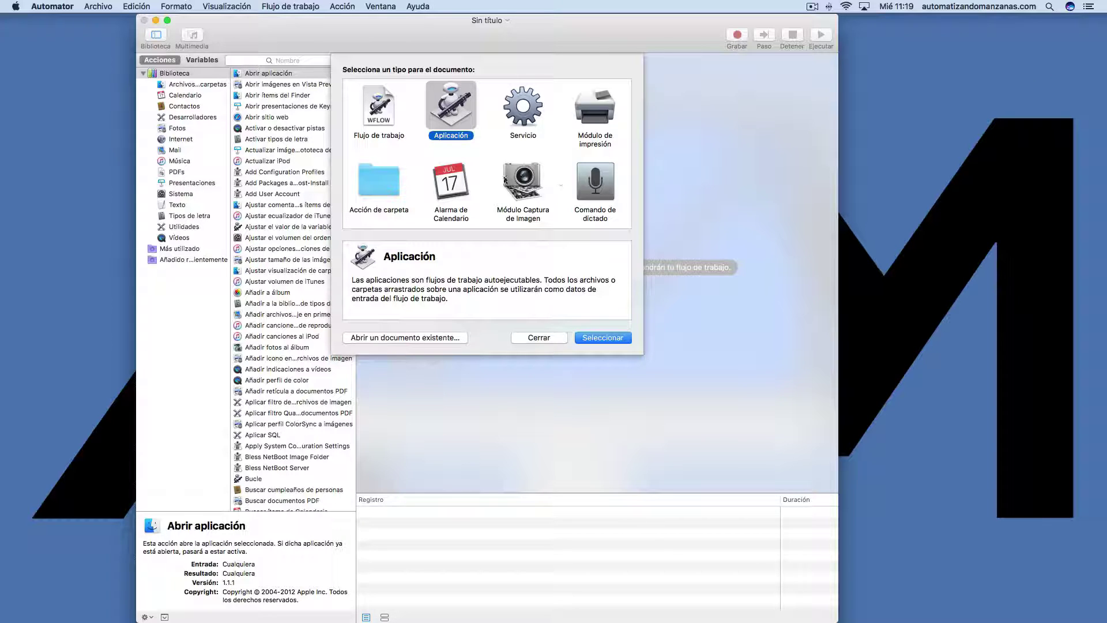
pyautogui.click(611, 338)
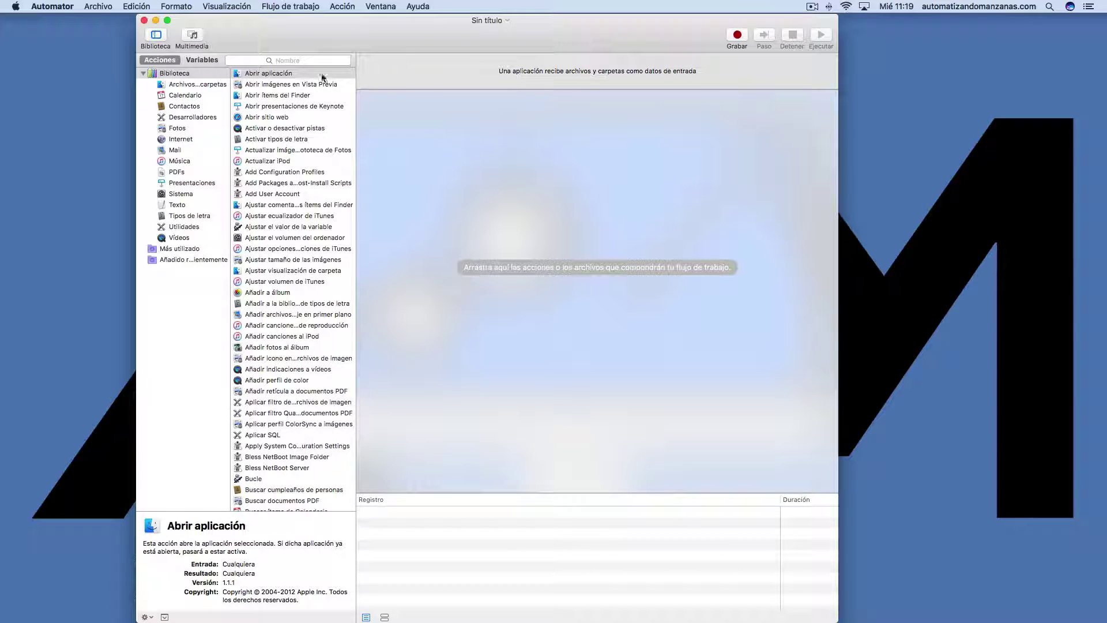
# - Search the action library for "filtrar" and add the Filtrar ítems del Finder action to the empty workflow
pyautogui.click(302, 60)
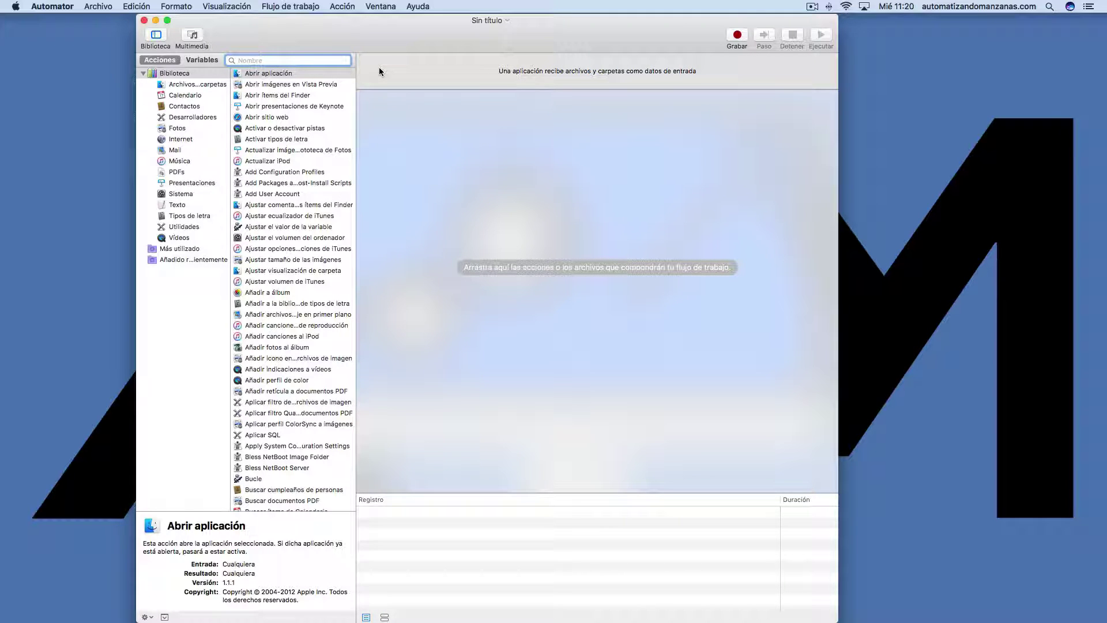
pyautogui.write('filtrar')
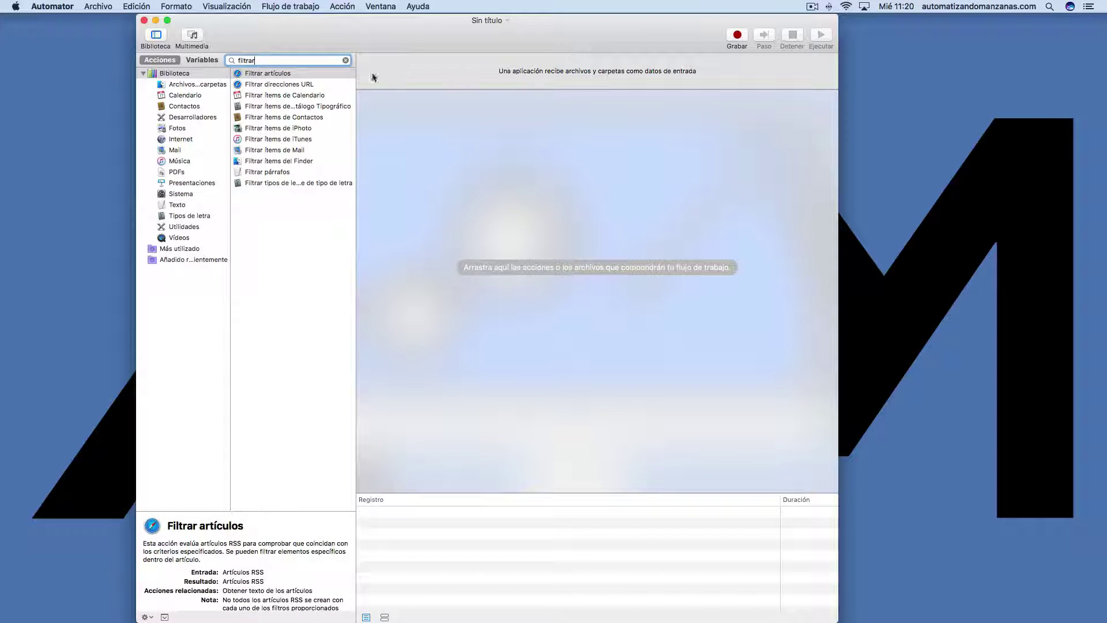
pyautogui.click(283, 162)
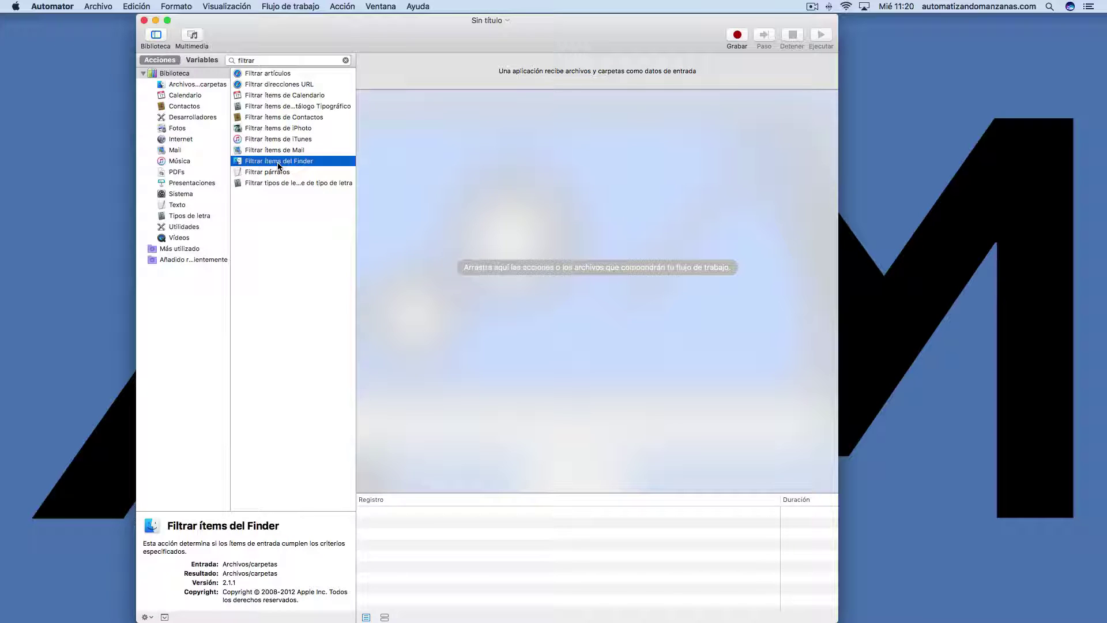
pyautogui.moveTo(275, 166); pyautogui.dragTo(585, 144)
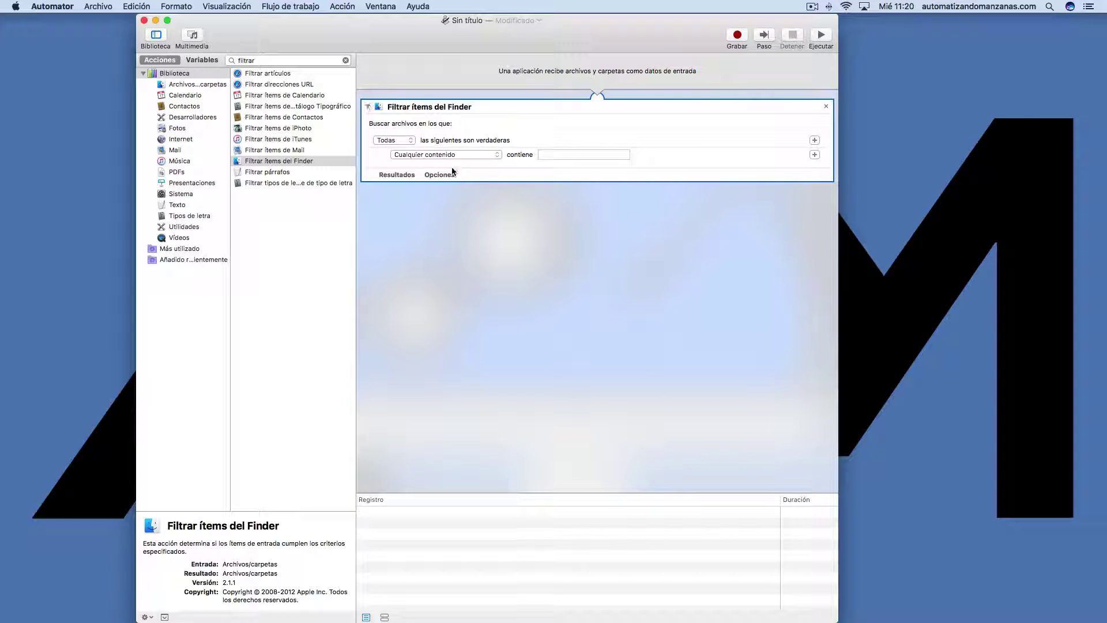
# - Set the Finder filter condition to Clase es vídeo
pyautogui.click(497, 155)
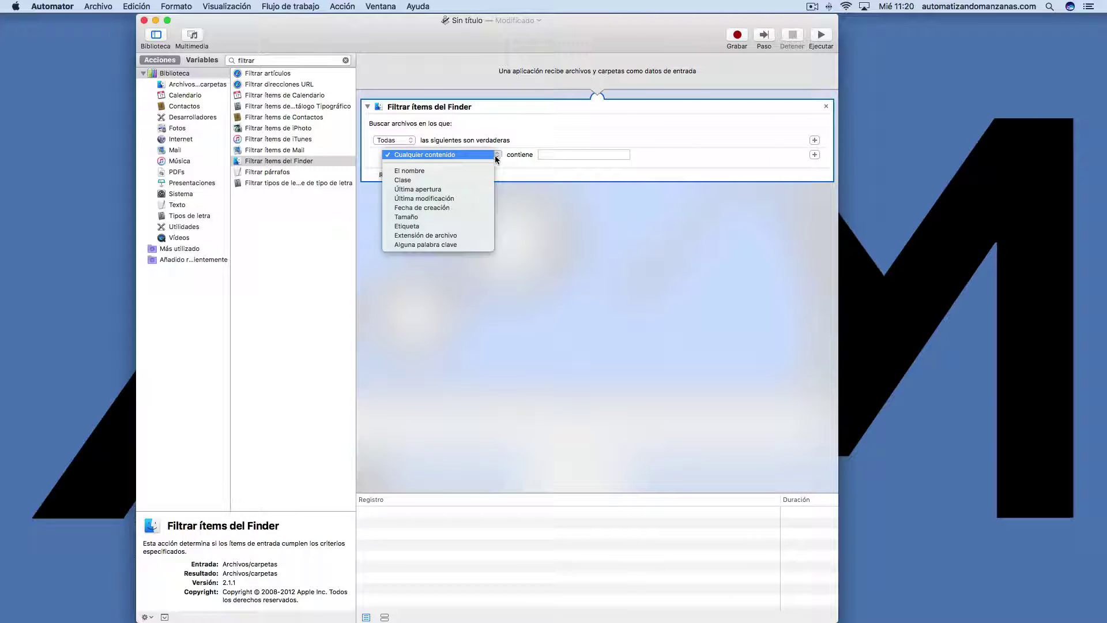
pyautogui.click(406, 179)
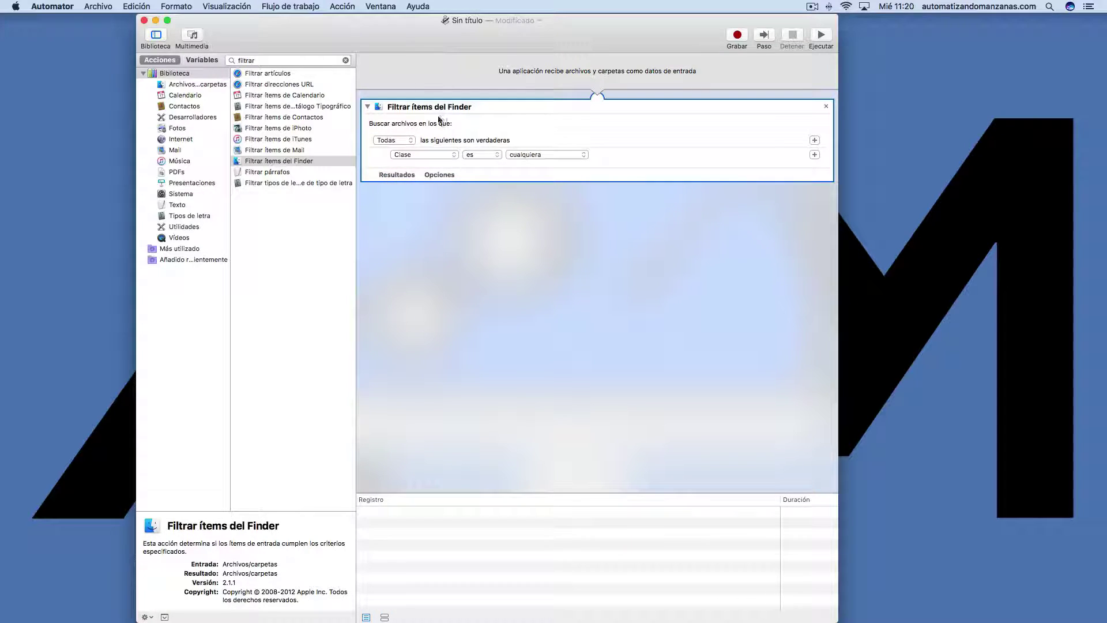
pyautogui.click(435, 173)
pyautogui.click(581, 155)
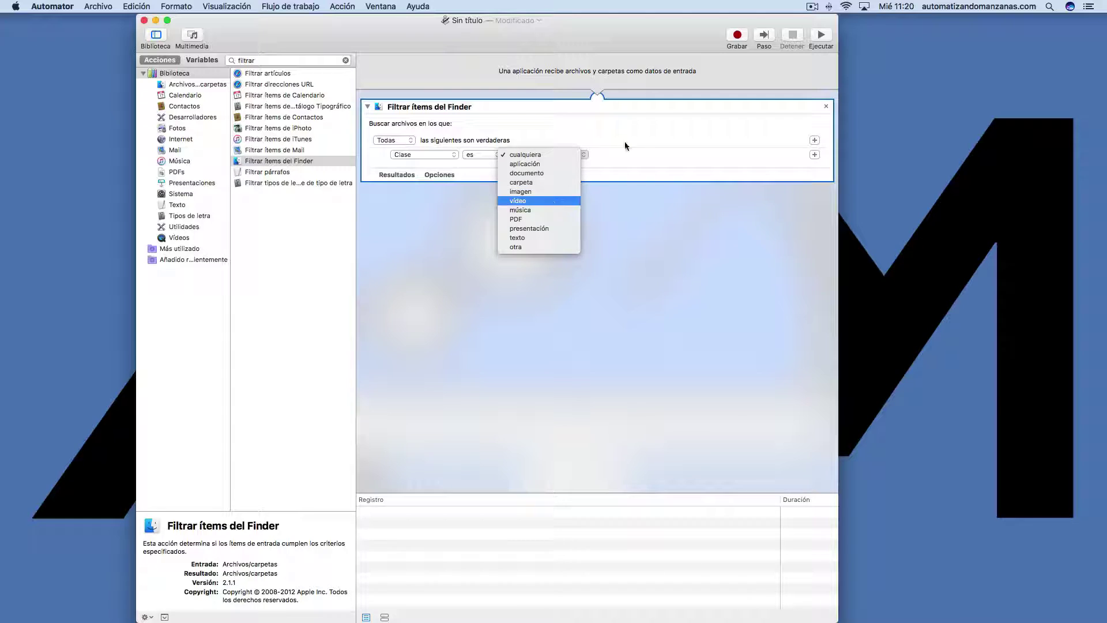
pyautogui.press('Return')
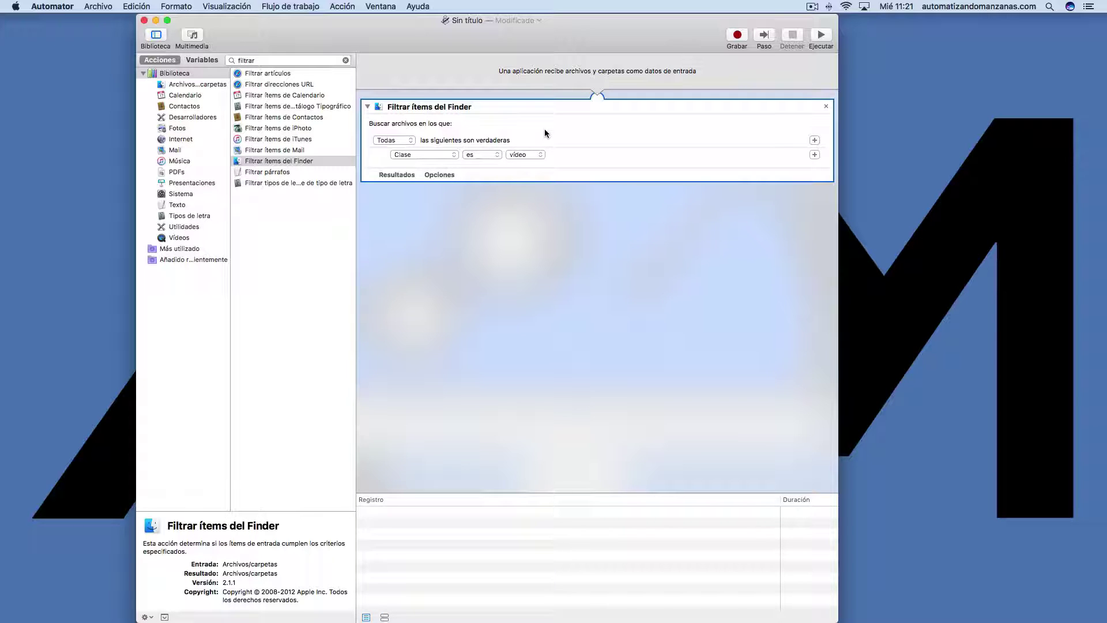
# - Search the action library for "ajustar" and add Ajustar el valor de la variable below the Finder filter
pyautogui.click(346, 60)
pyautogui.click(298, 62)
pyautogui.write('a')
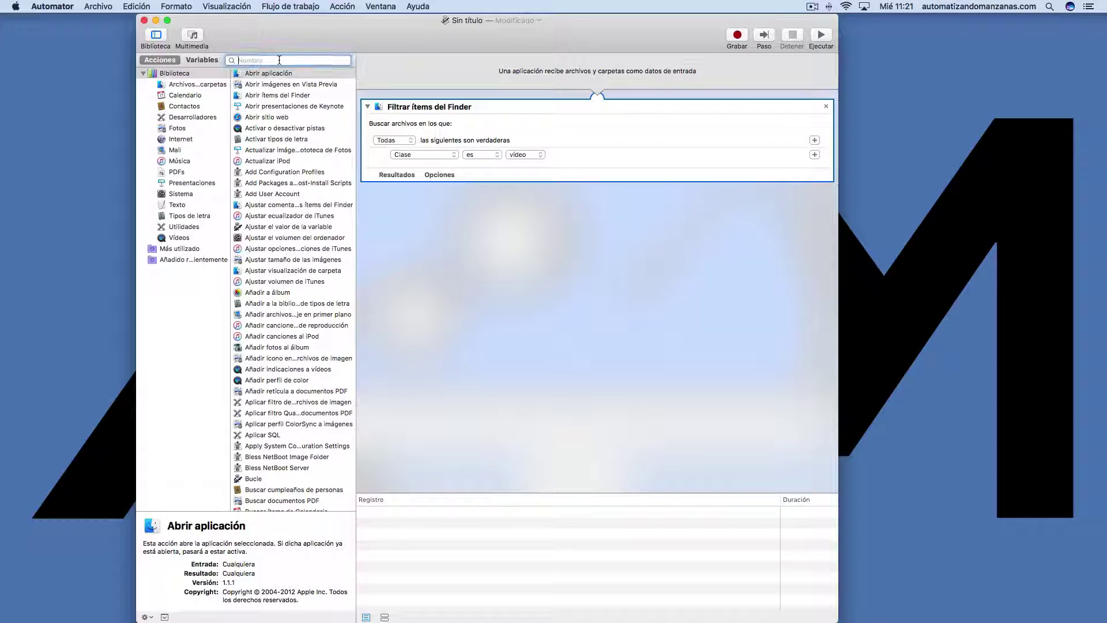
pyautogui.write('just')
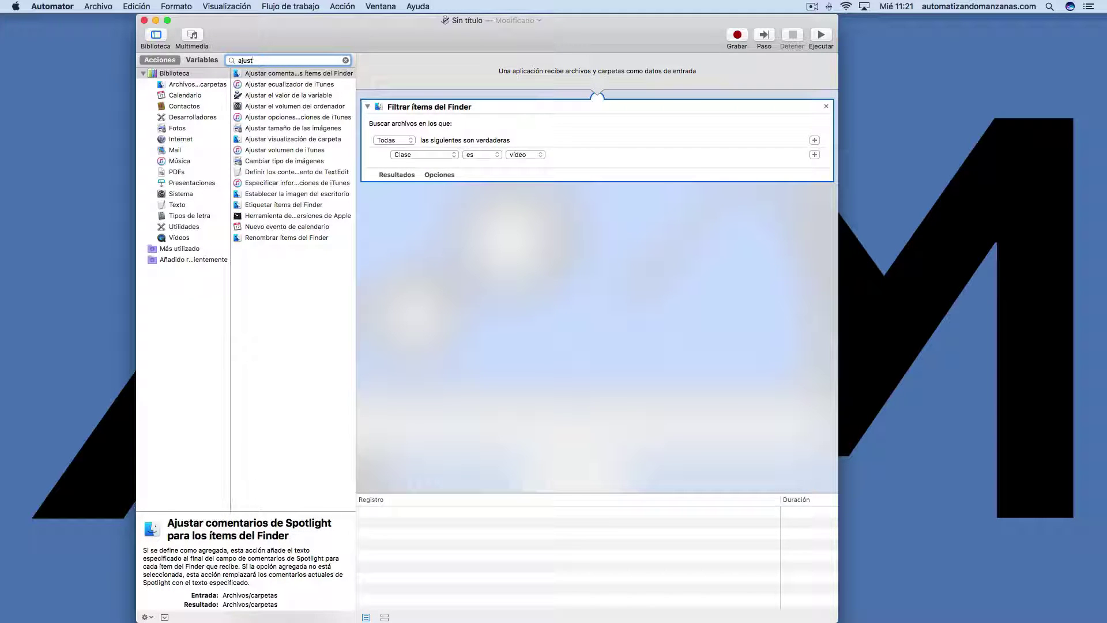
pyautogui.write('ar')
pyautogui.moveTo(272, 95); pyautogui.dragTo(571, 239)
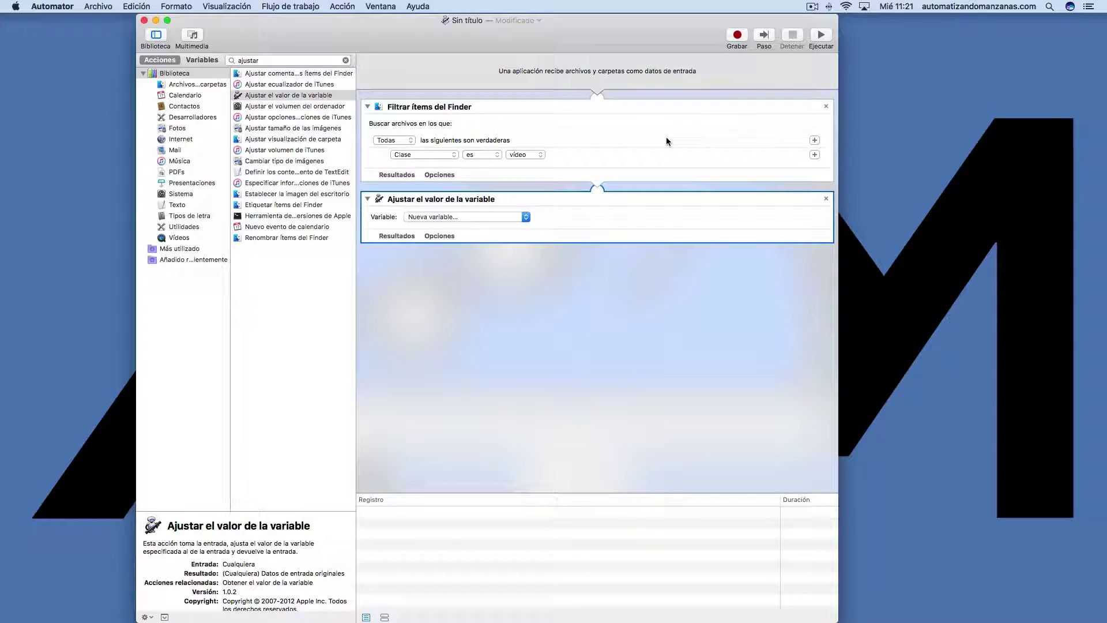
# - Create a new variable named "vídeos a exportar" in the Ajustar el valor de la variable action
pyautogui.click(525, 217)
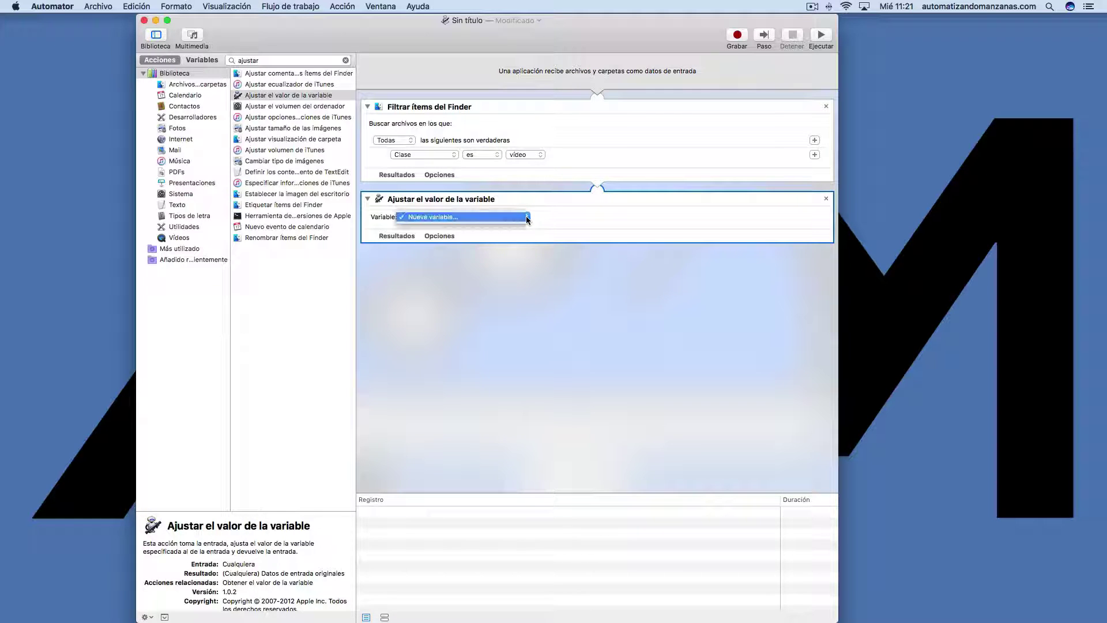
pyautogui.click(523, 216)
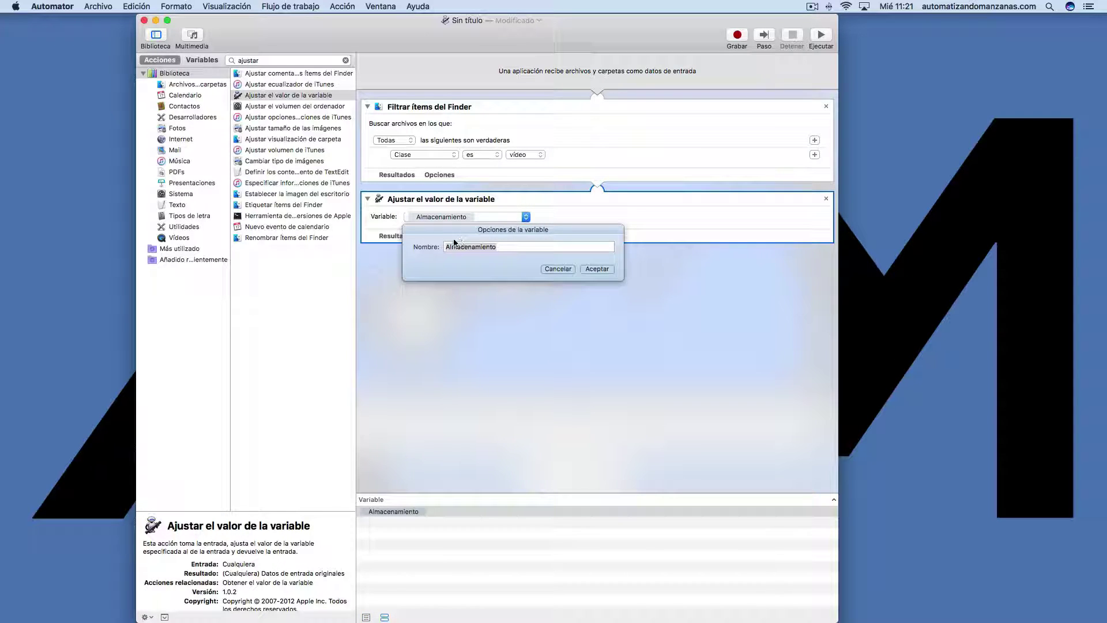
pyautogui.click(503, 246)
pyautogui.doubleClick(503, 245)
pyautogui.press('BackSpace')
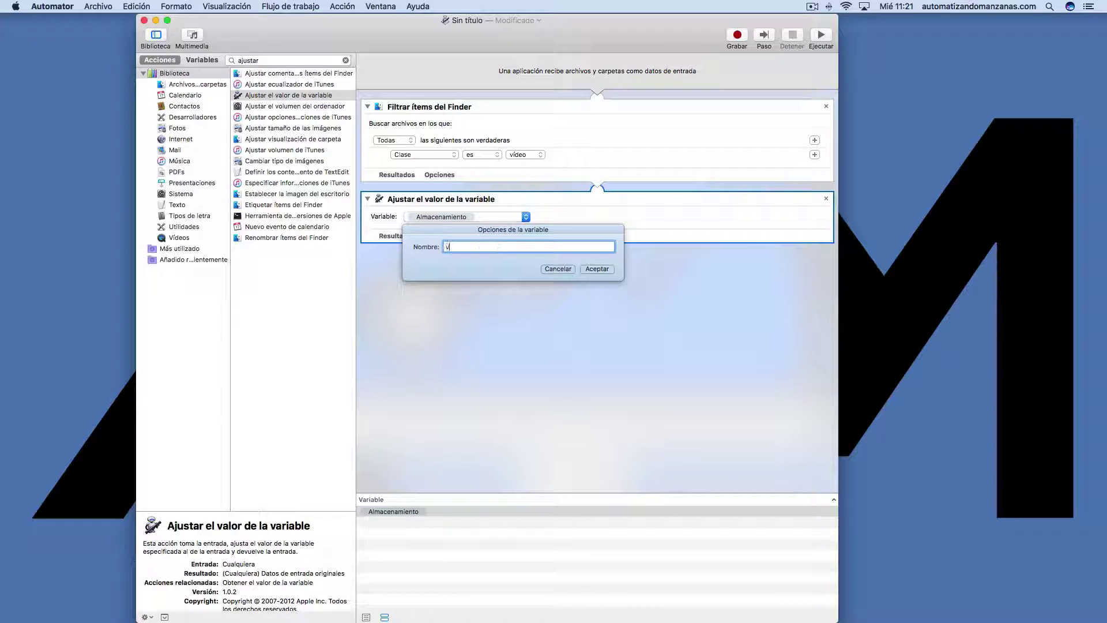
pyautogui.write('vídeos a exportar')
pyautogui.press('super+a')
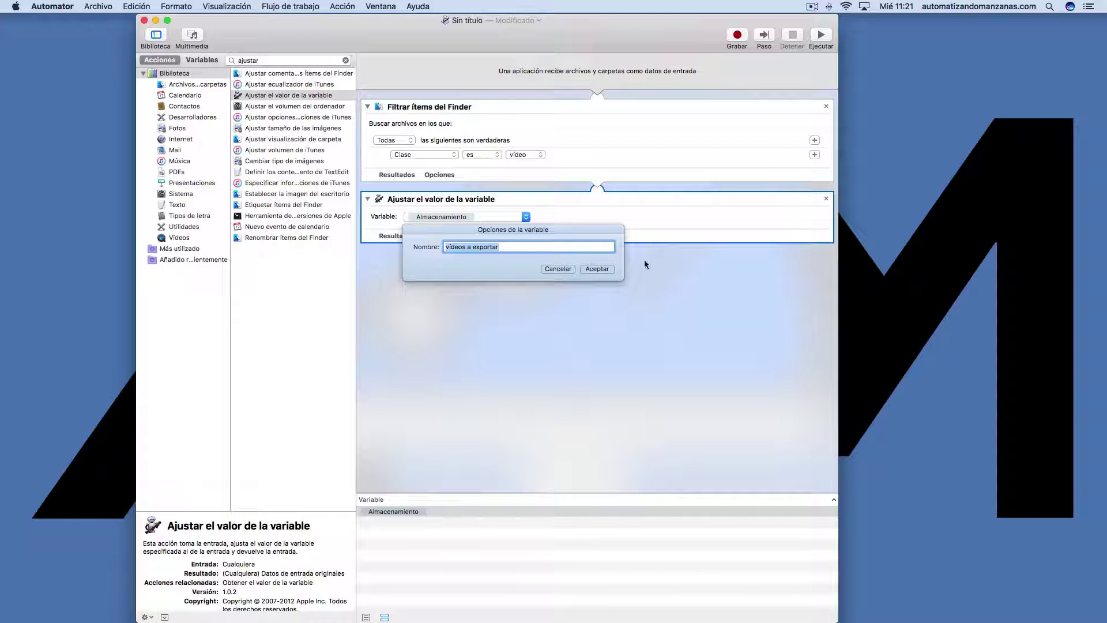
pyautogui.click(596, 268)
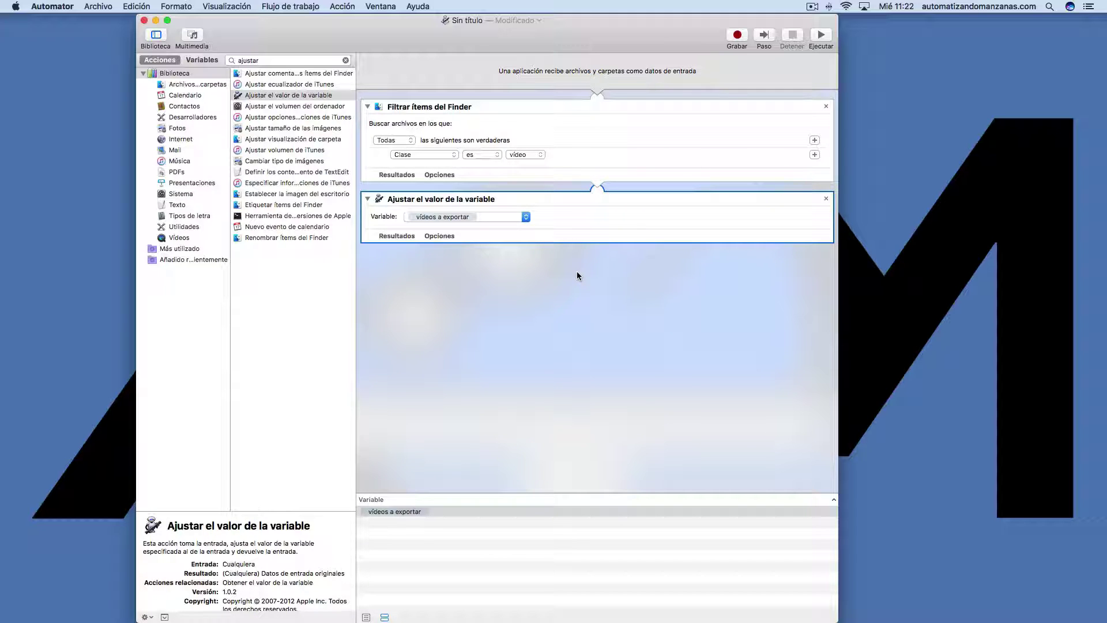
# - Add the Codificar contenido action from the Vídeos category to the end of the workflow
pyautogui.click(345, 60)
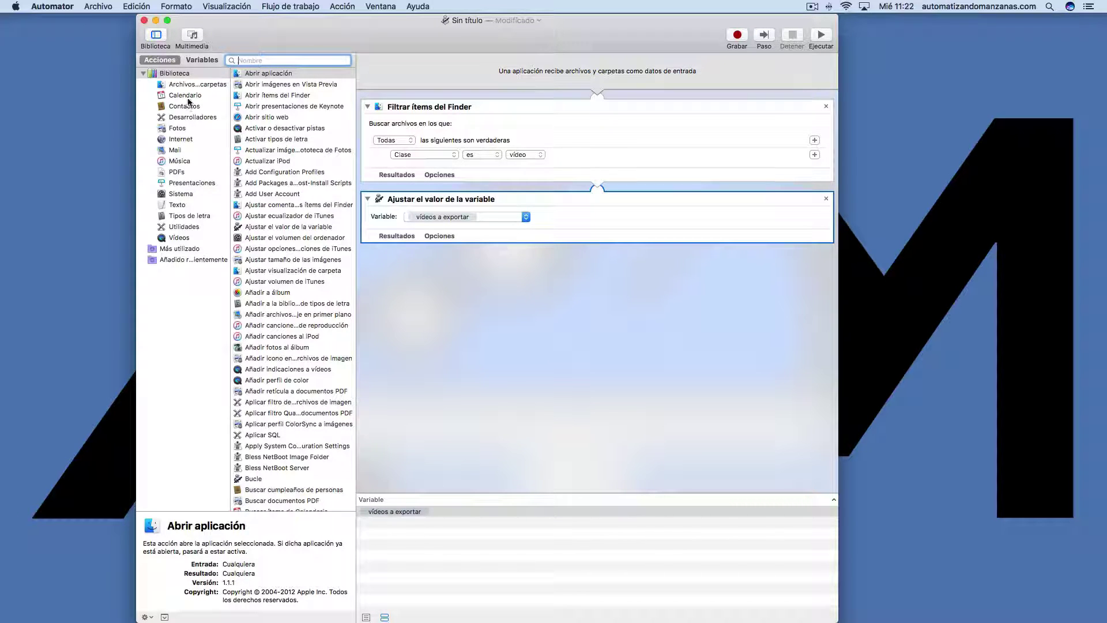
pyautogui.click(182, 238)
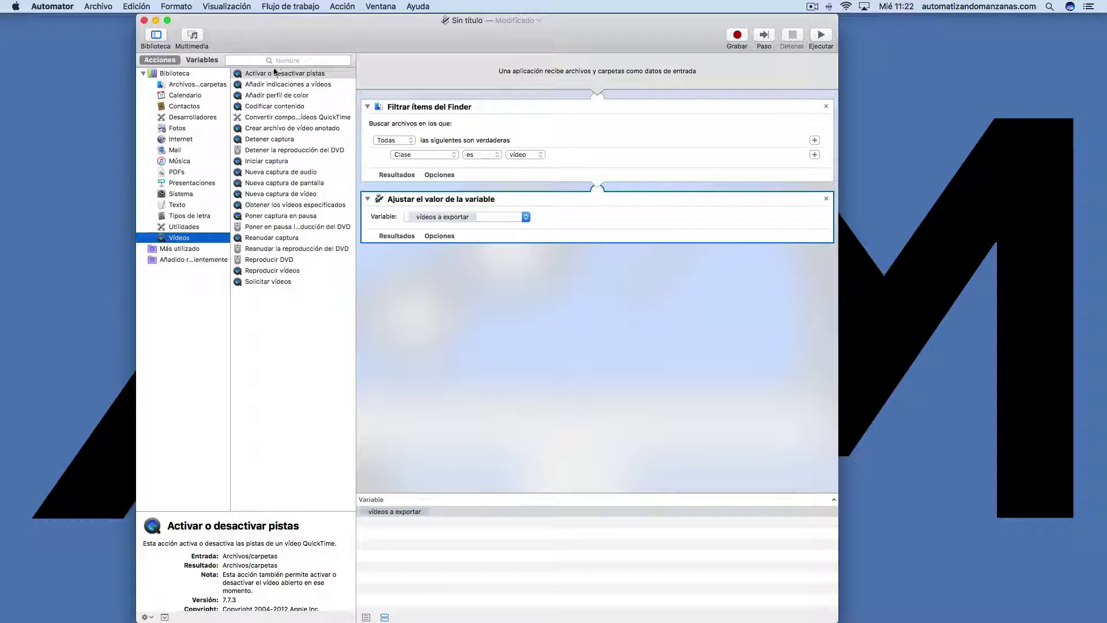
pyautogui.click(276, 108)
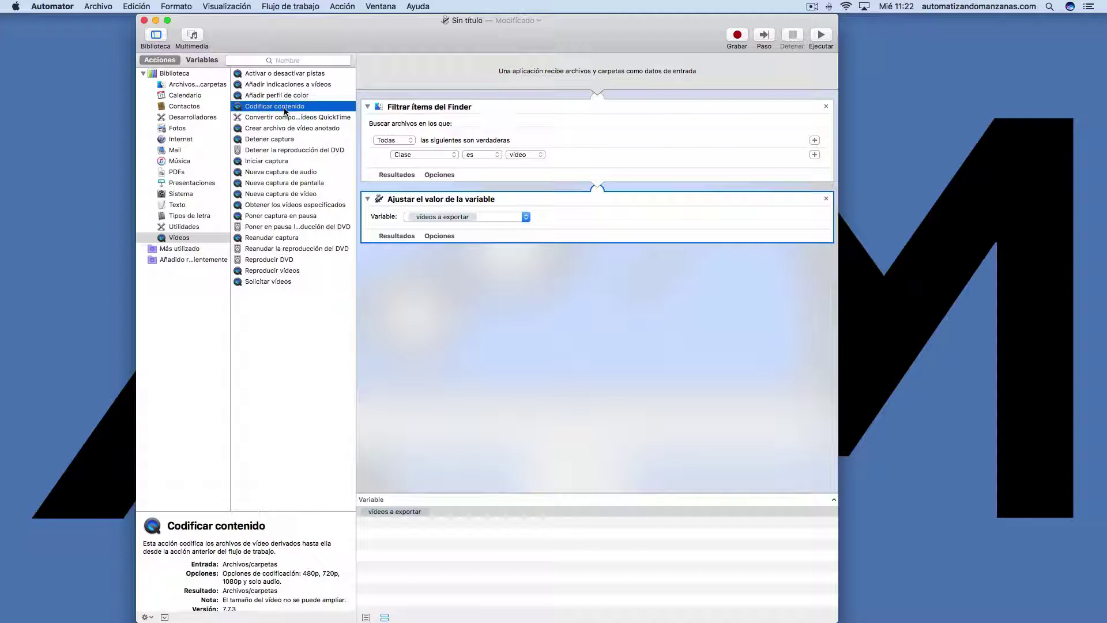
pyautogui.moveTo(230, 515); pyautogui.dragTo(230, 440)
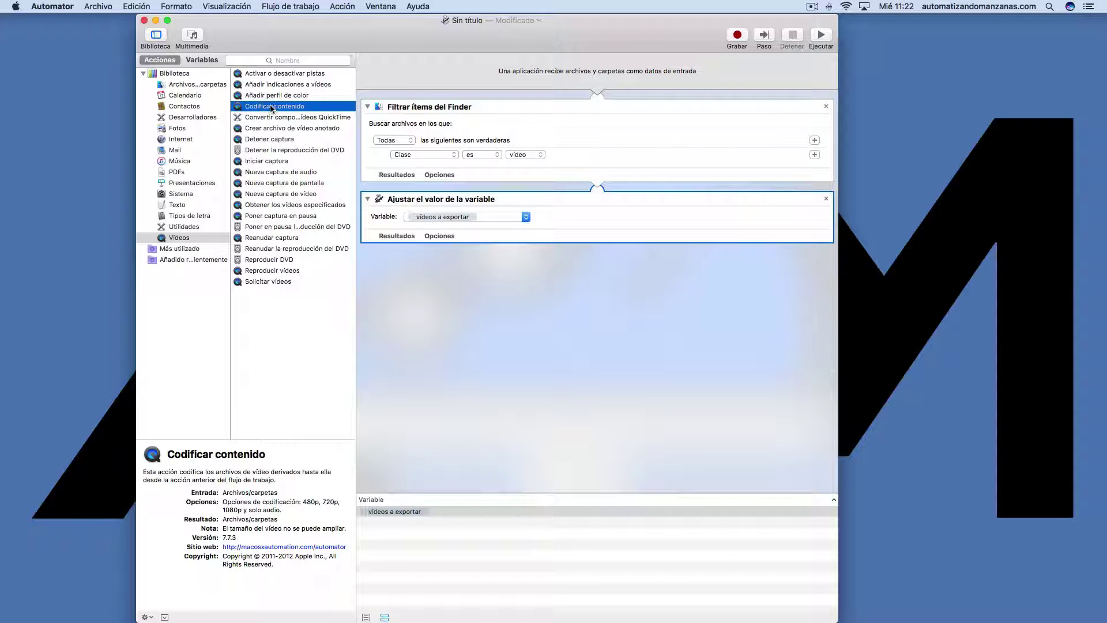
pyautogui.moveTo(296, 110); pyautogui.dragTo(535, 300)
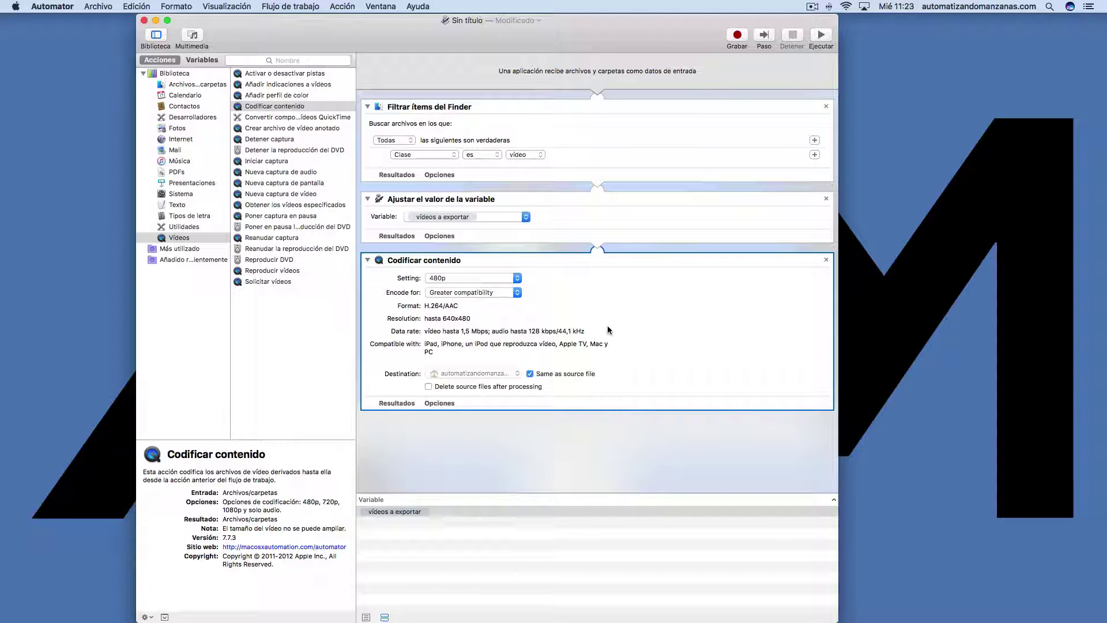
# - In Codificar contenido, keep the 480p setting and encode for Higher quality
pyautogui.click(517, 279)
pyautogui.click(455, 279)
pyautogui.click(516, 292)
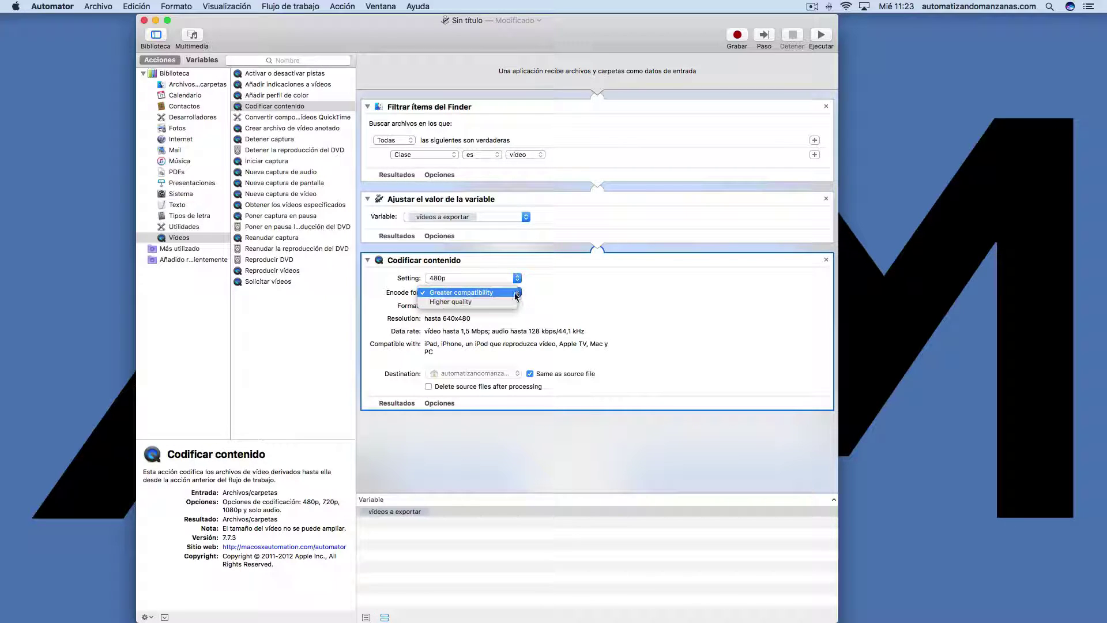
pyautogui.click(504, 302)
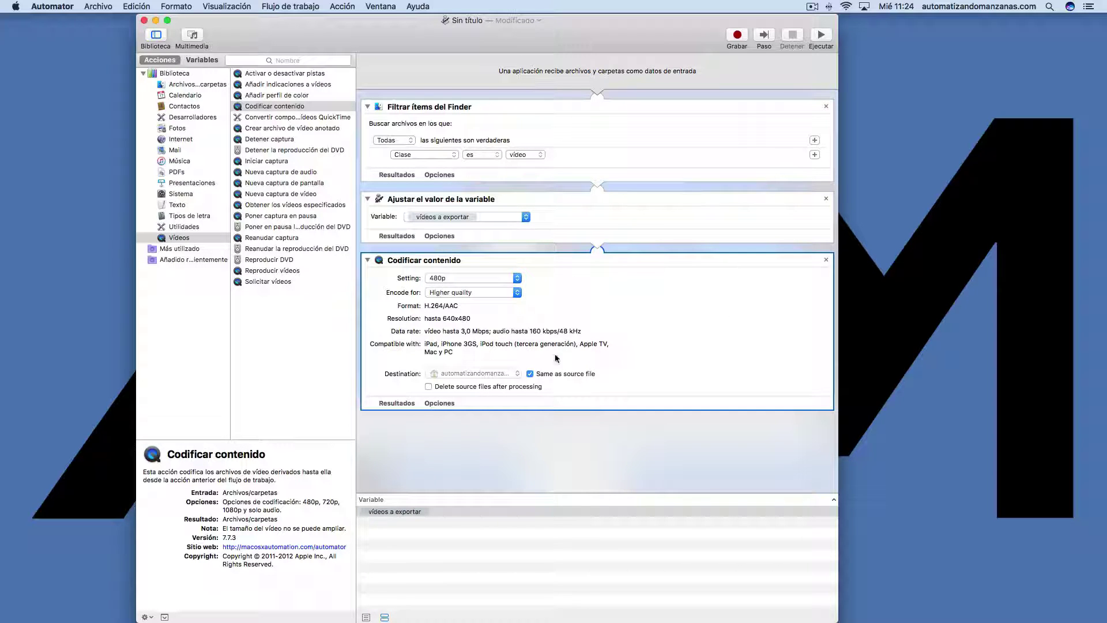
pyautogui.click(530, 374)
pyautogui.click(517, 374)
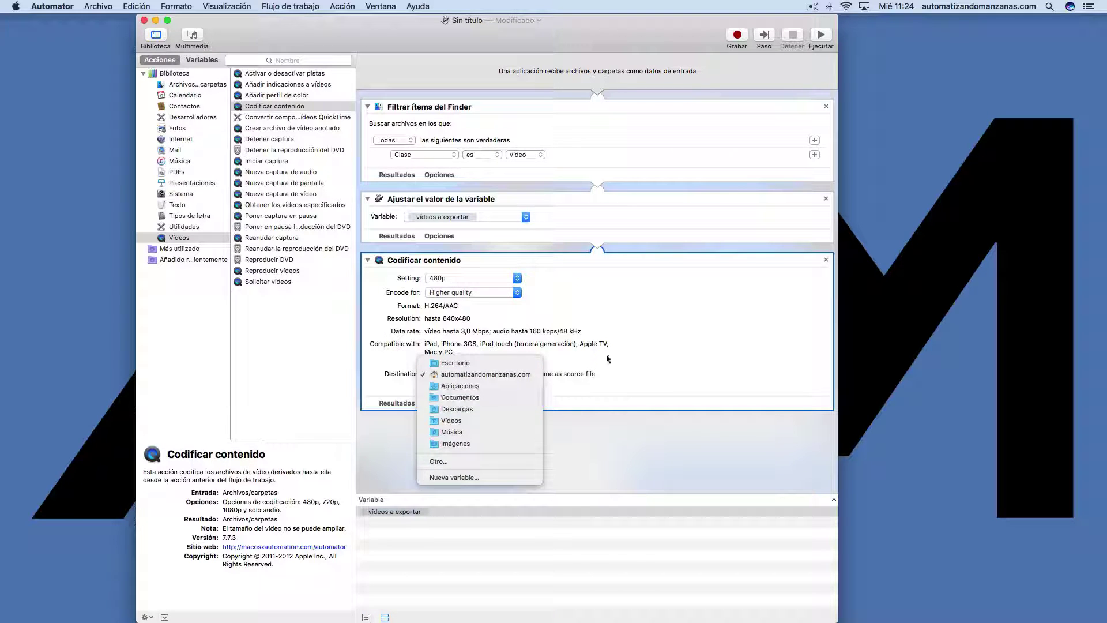
pyautogui.click(645, 353)
pyautogui.click(530, 374)
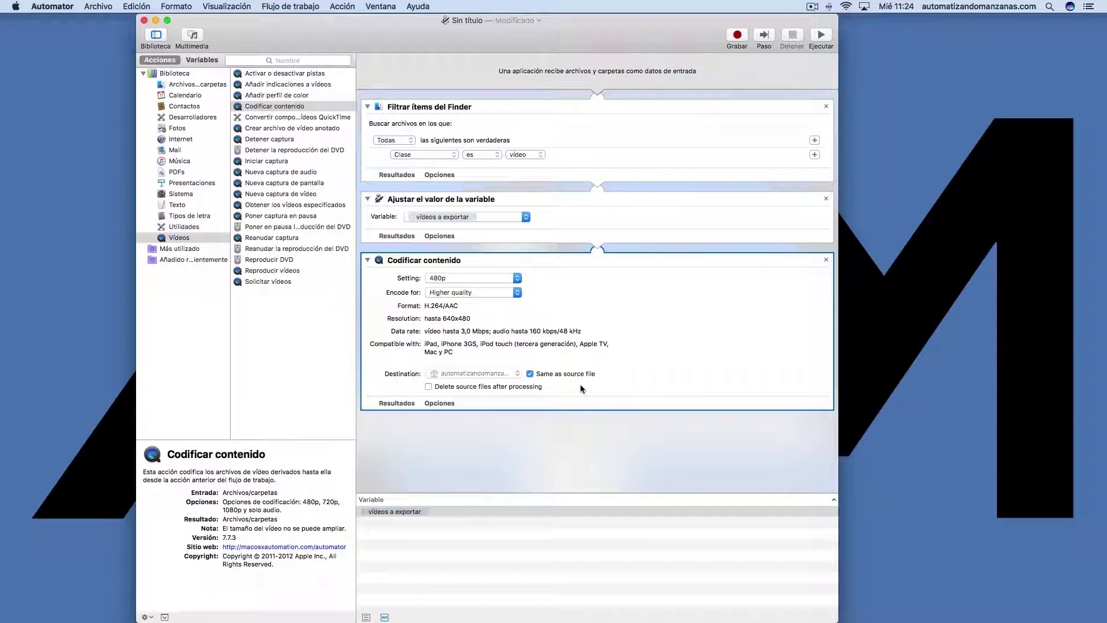
# - Search the whole action library for "renombrar" and add Renombrar ítems del Finder after Codificar contenido, without adding Copiar ítems del Finder
pyautogui.click(305, 60)
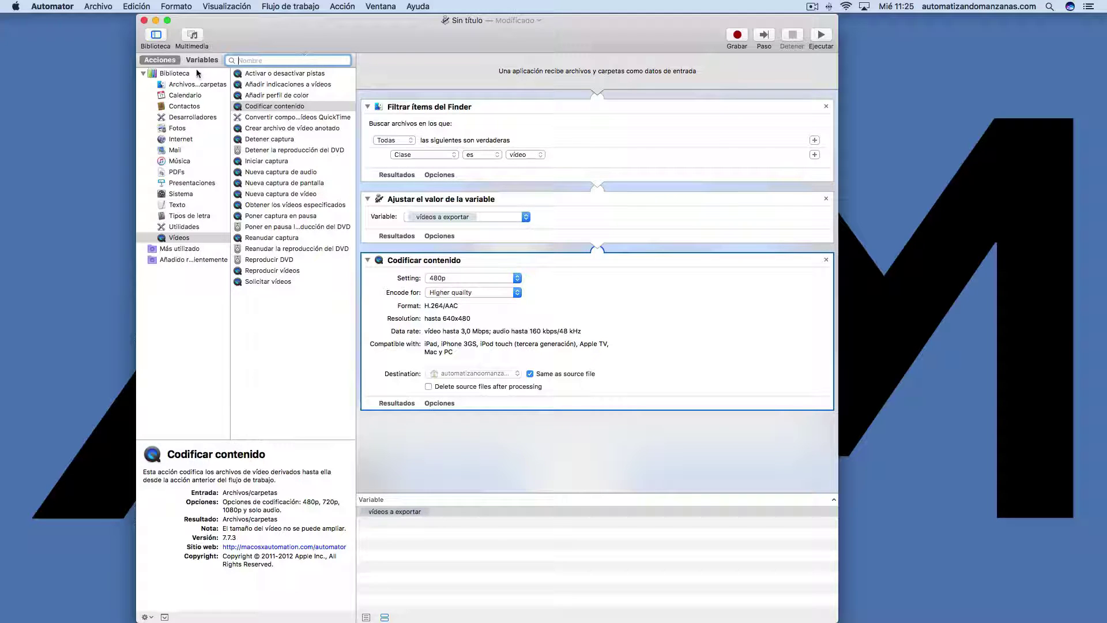
pyautogui.click(174, 74)
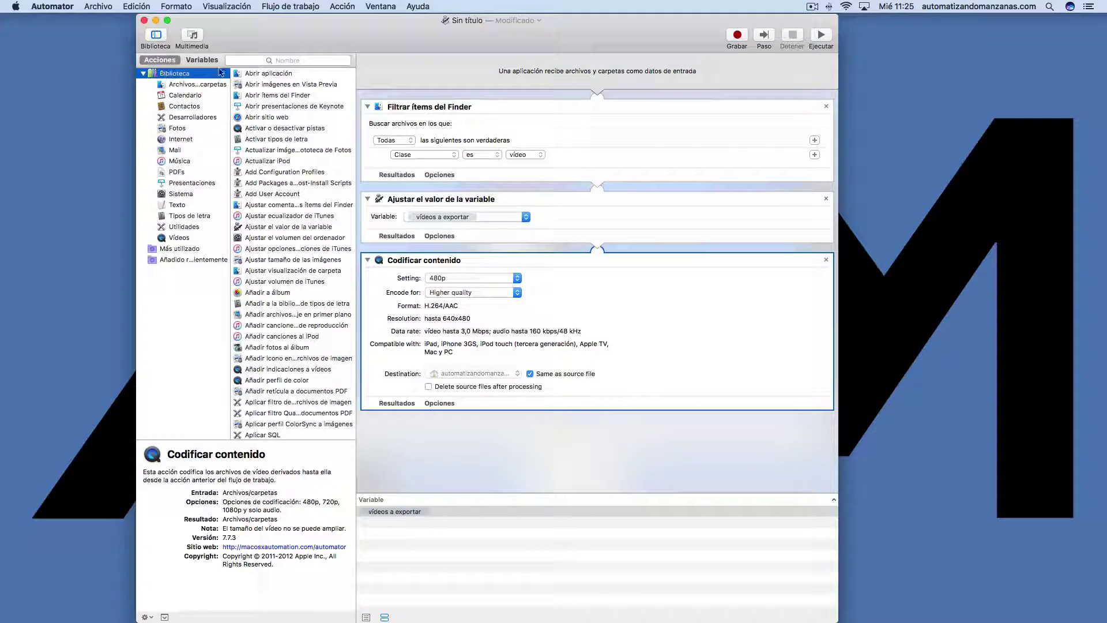
pyautogui.click(283, 60)
pyautogui.write('renombrar')
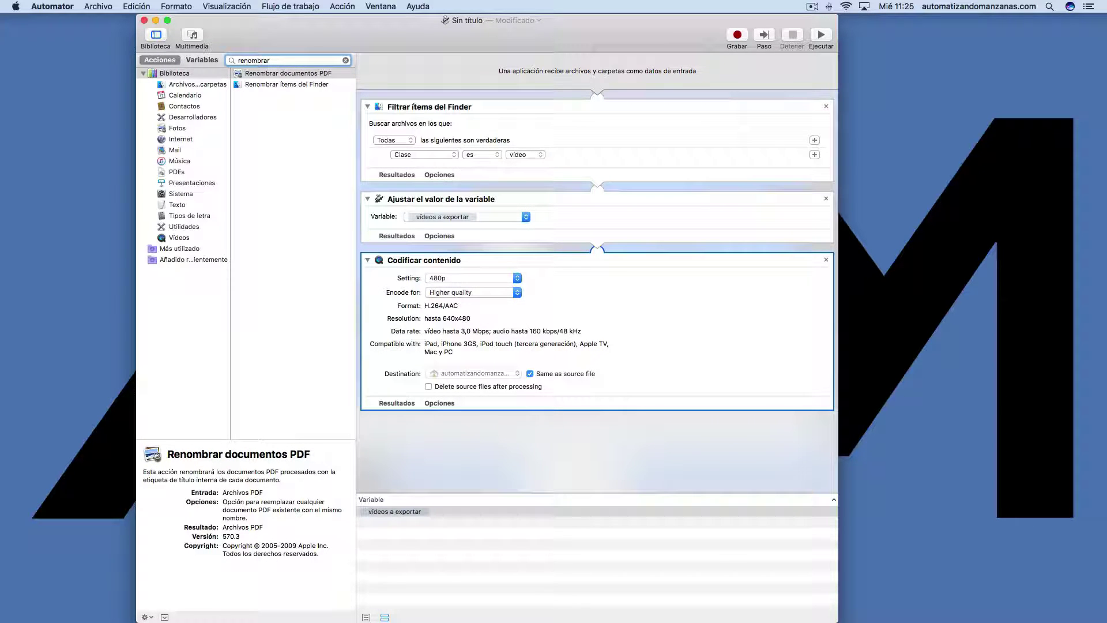
pyautogui.click(285, 85)
pyautogui.moveTo(285, 86); pyautogui.dragTo(510, 448)
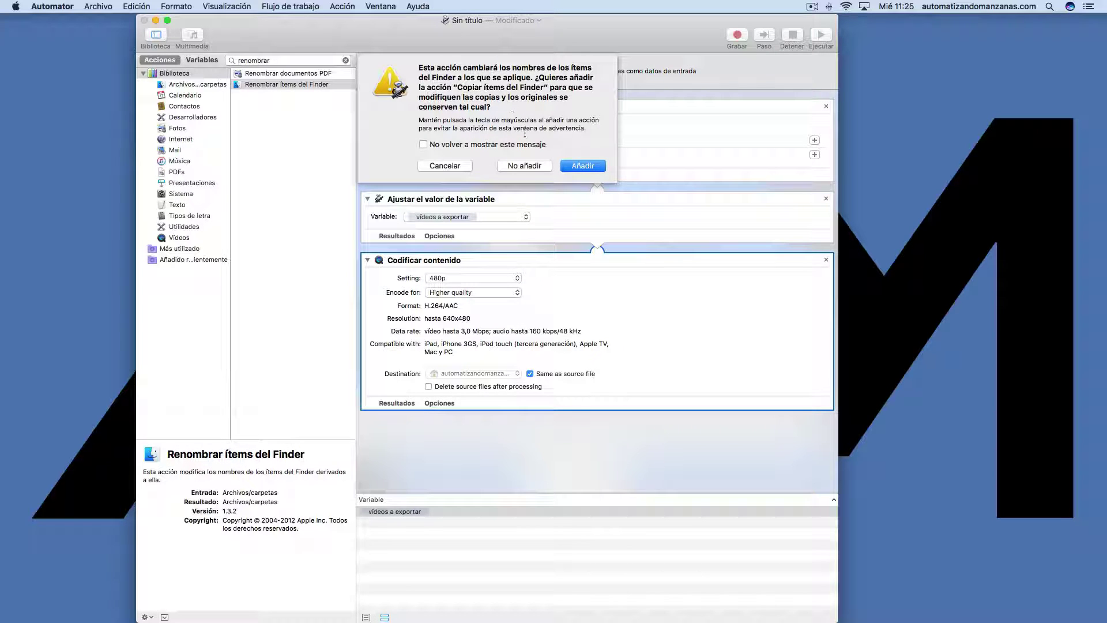
pyautogui.click(520, 166)
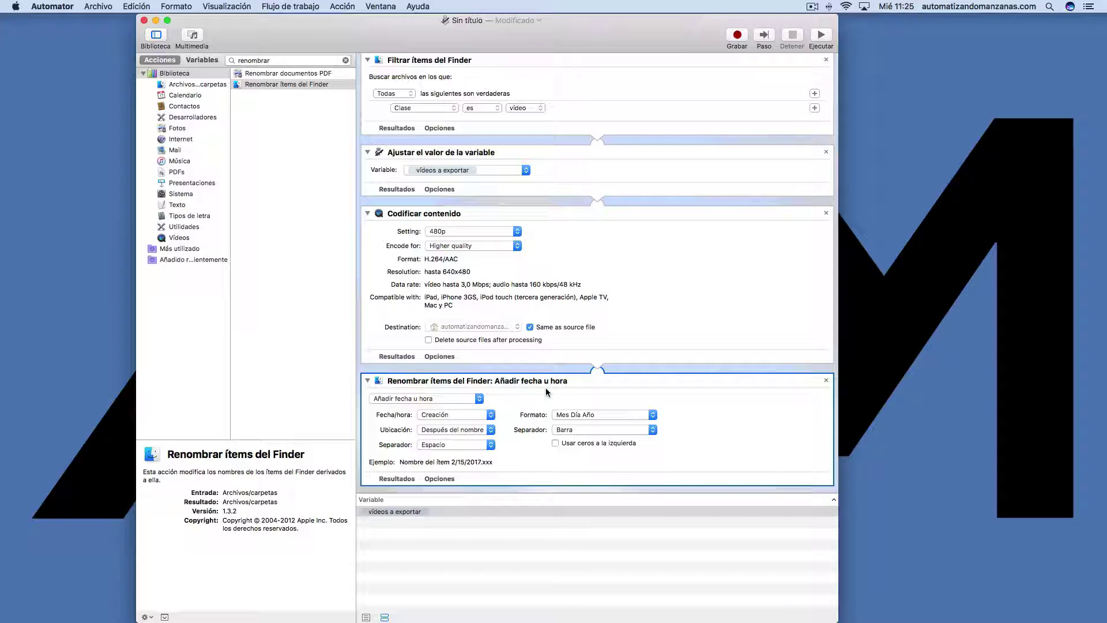
# - Set Renombrar ítems del Finder to Añadir texto and add "-480p" after the name
pyautogui.click(472, 399)
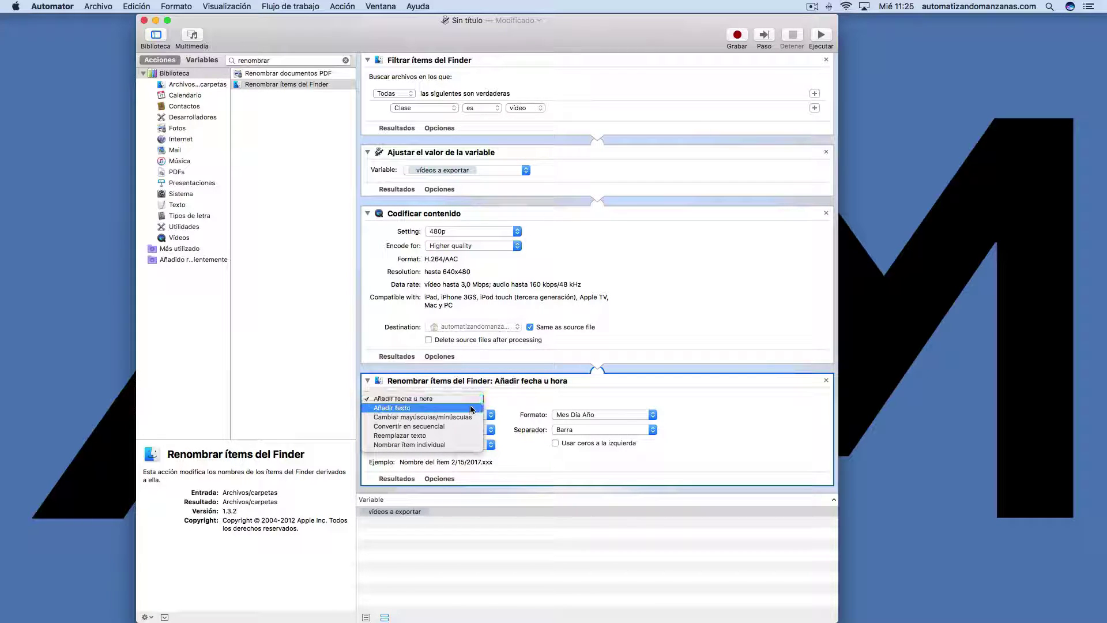
pyautogui.click(469, 406)
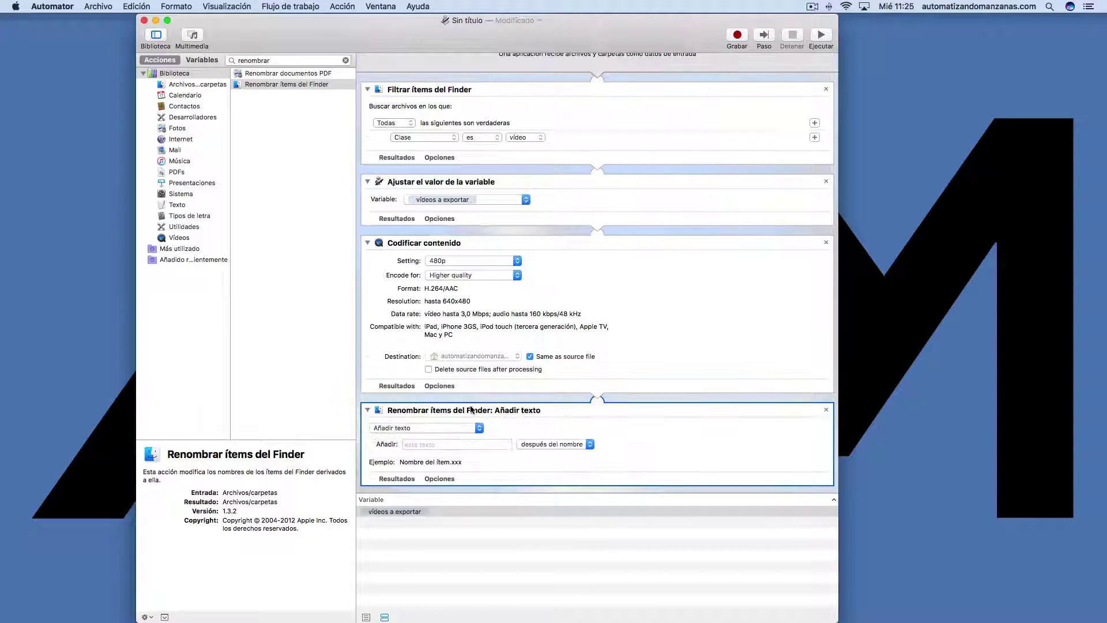
pyautogui.click(464, 444)
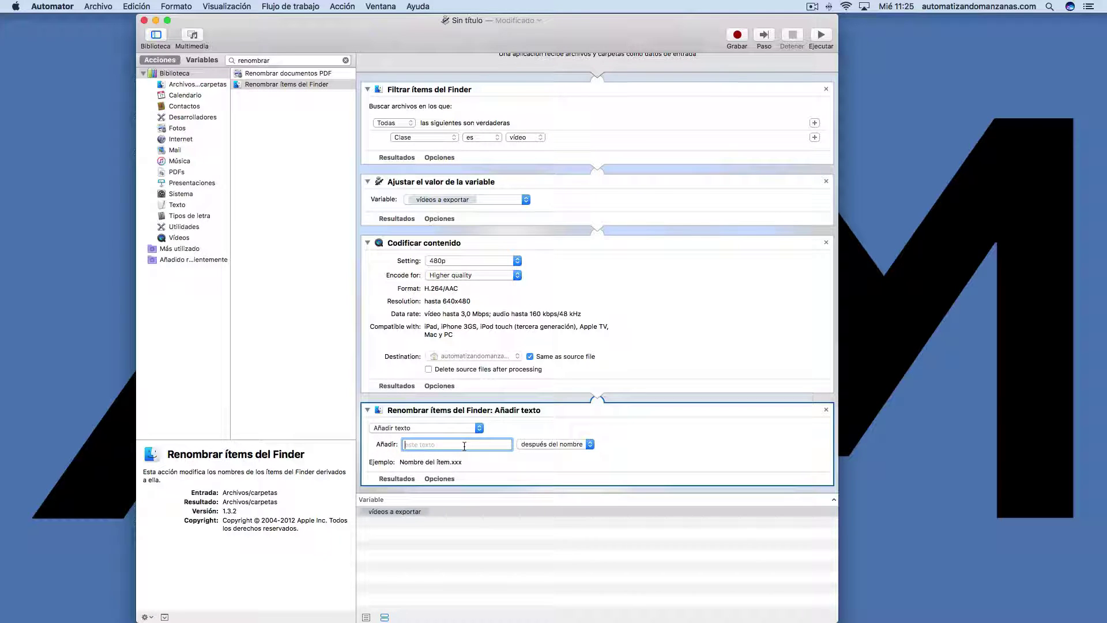
pyautogui.write('-480p')
pyautogui.scroll(3, 606, 311)
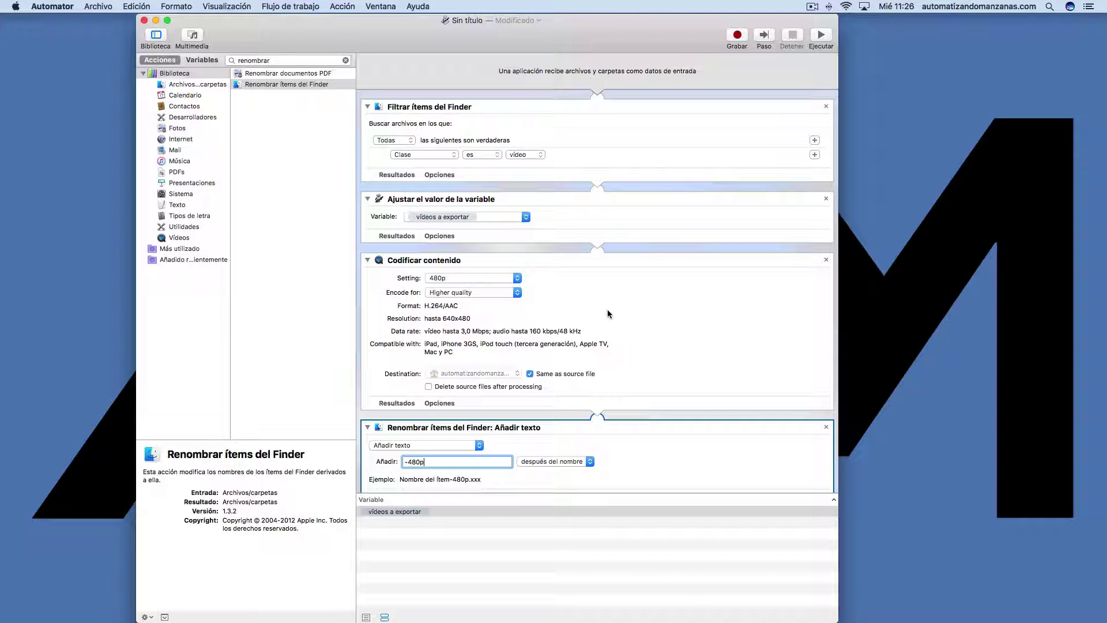
pyautogui.scroll(-2, 610, 313)
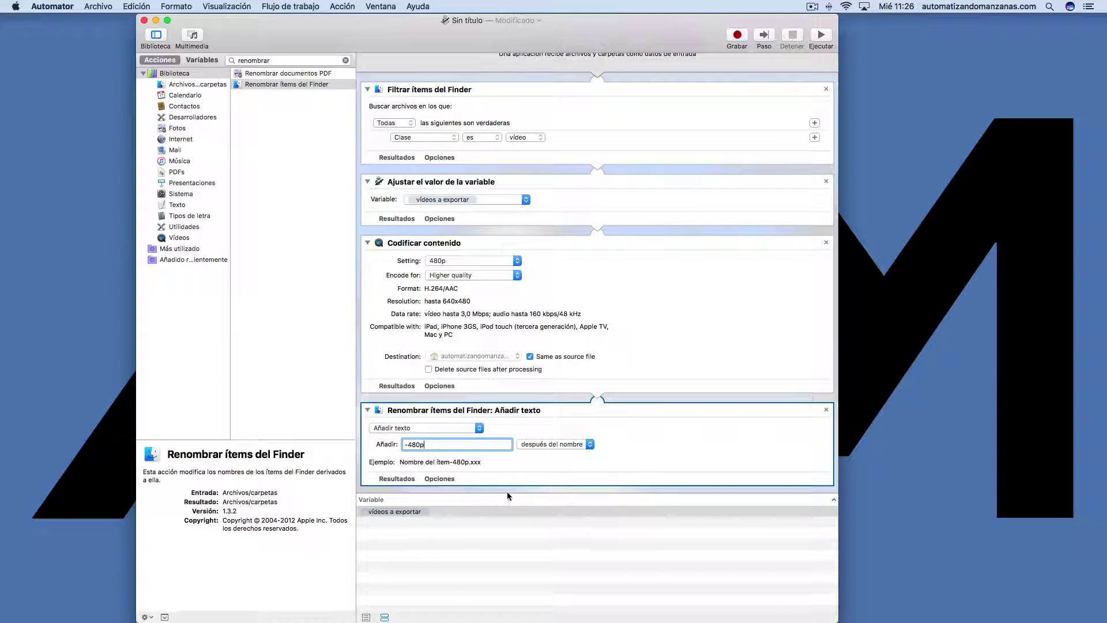
# - Enlarge the workflow area, insert the "vídeos a exportar" variable at the workflow's end and make its Obtener action ignore input data
pyautogui.moveTo(506, 492); pyautogui.dragTo(502, 564)
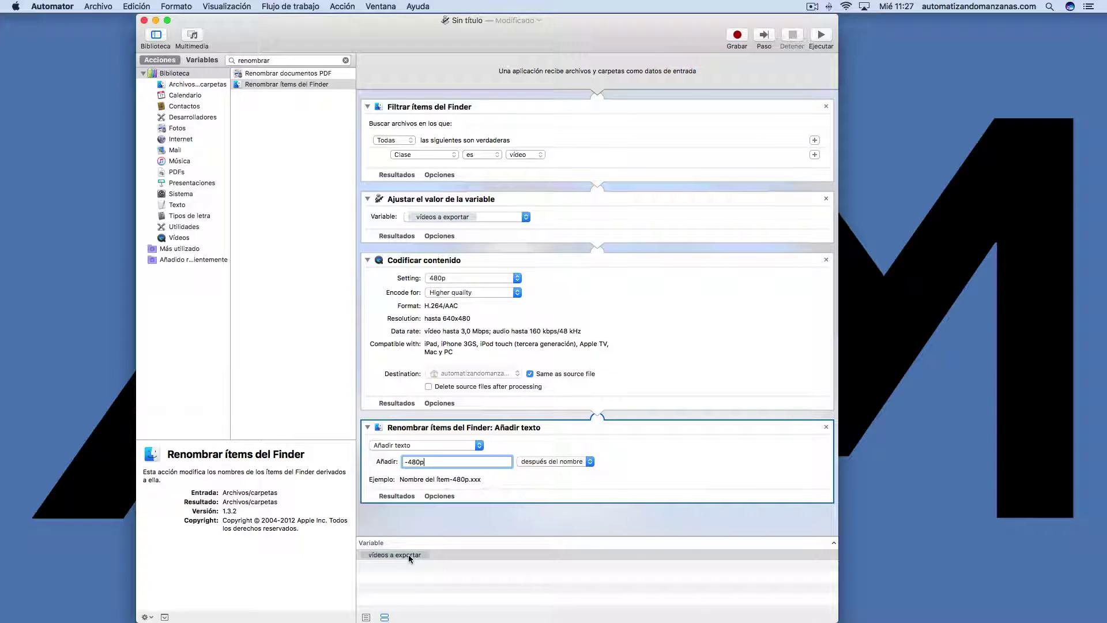
pyautogui.moveTo(406, 554); pyautogui.dragTo(495, 524)
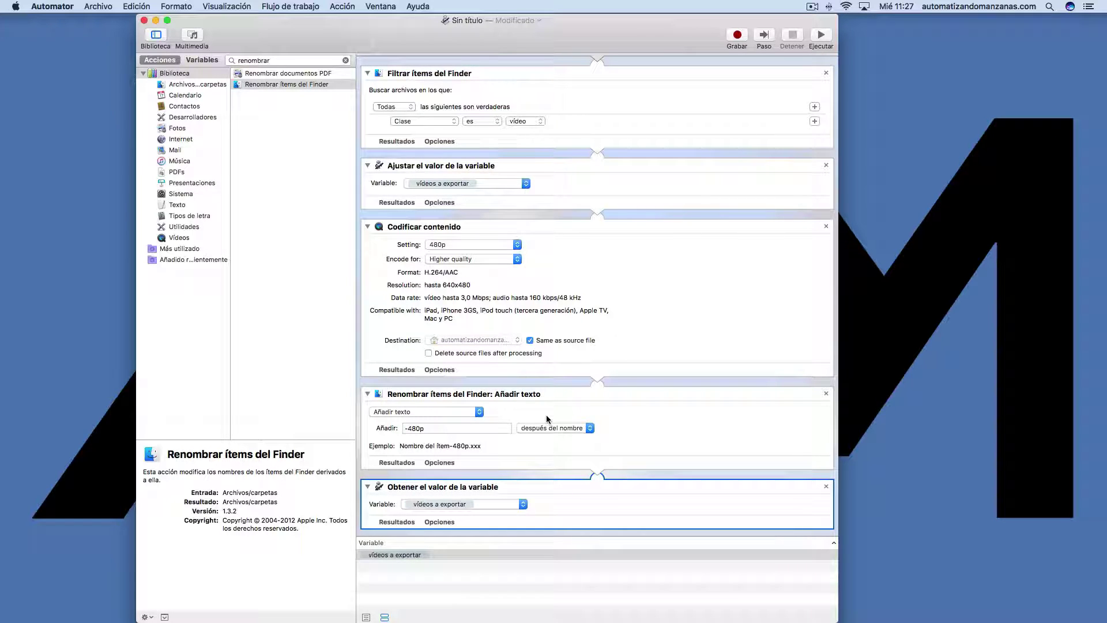
pyautogui.click(445, 523)
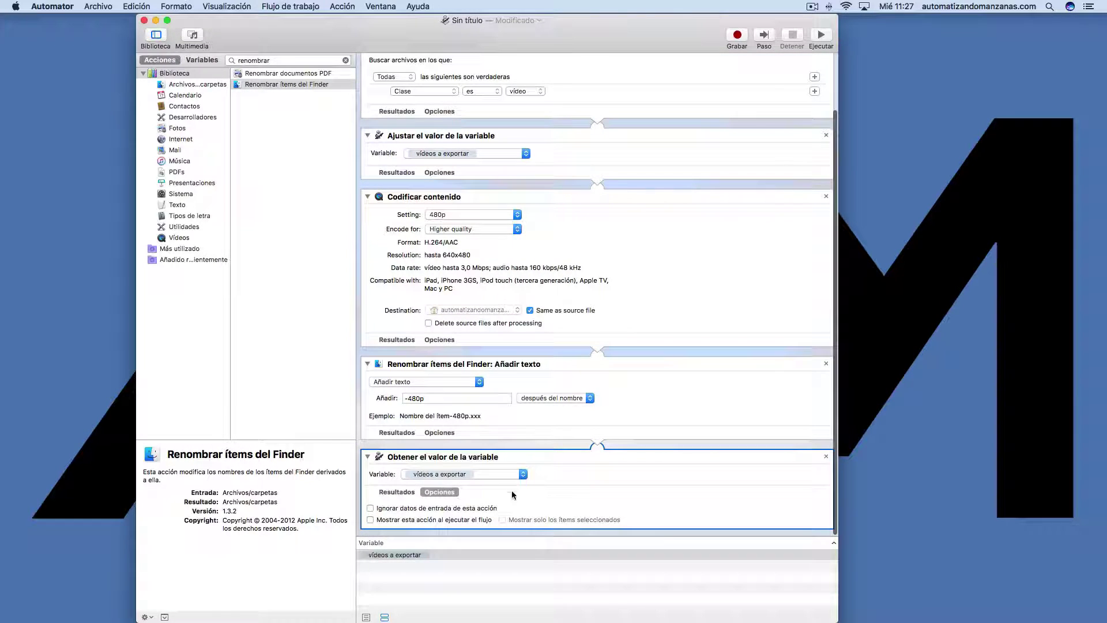
pyautogui.click(370, 508)
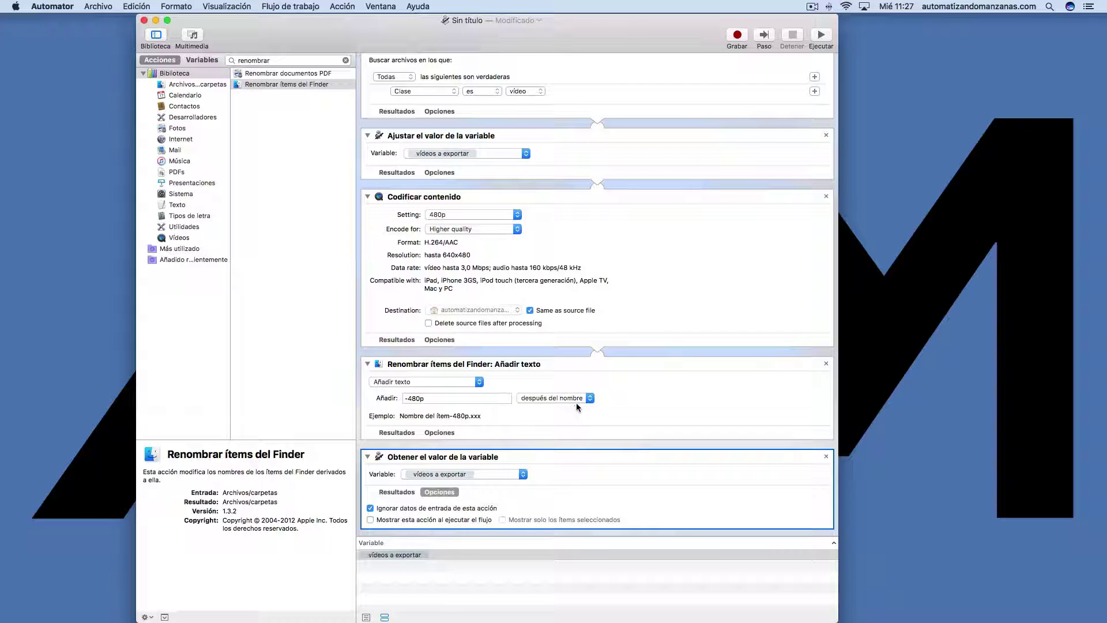
# - Collapse the Codificar contenido, Renombrar ítems del Finder and Ajustar el valor de la variable actions
pyautogui.scroll(-2, 605, 457)
pyautogui.click(368, 196)
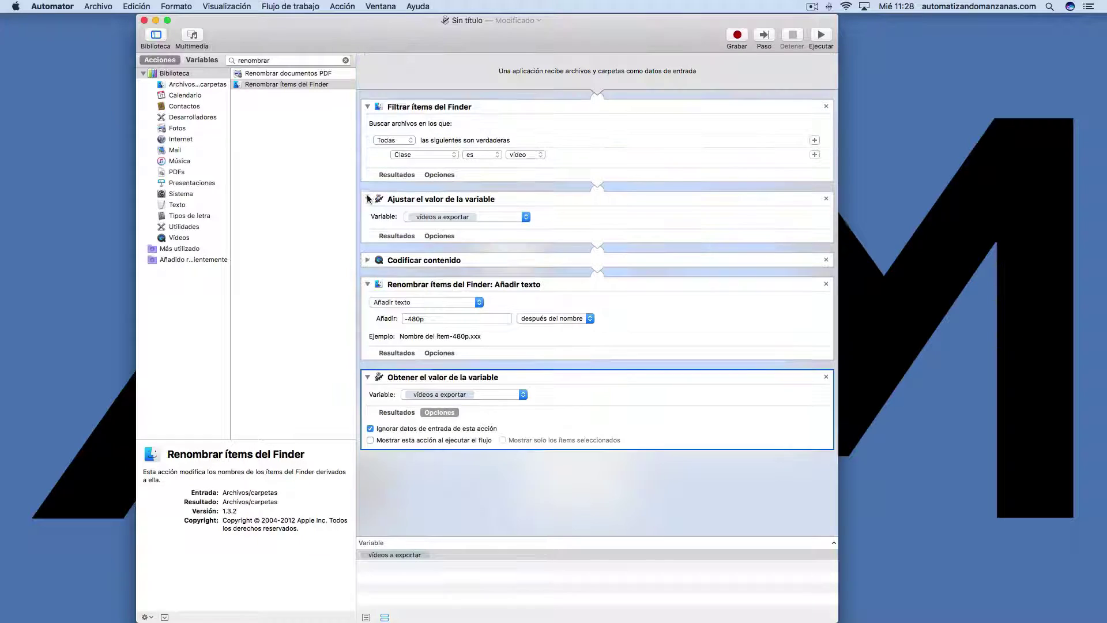
pyautogui.click(368, 285)
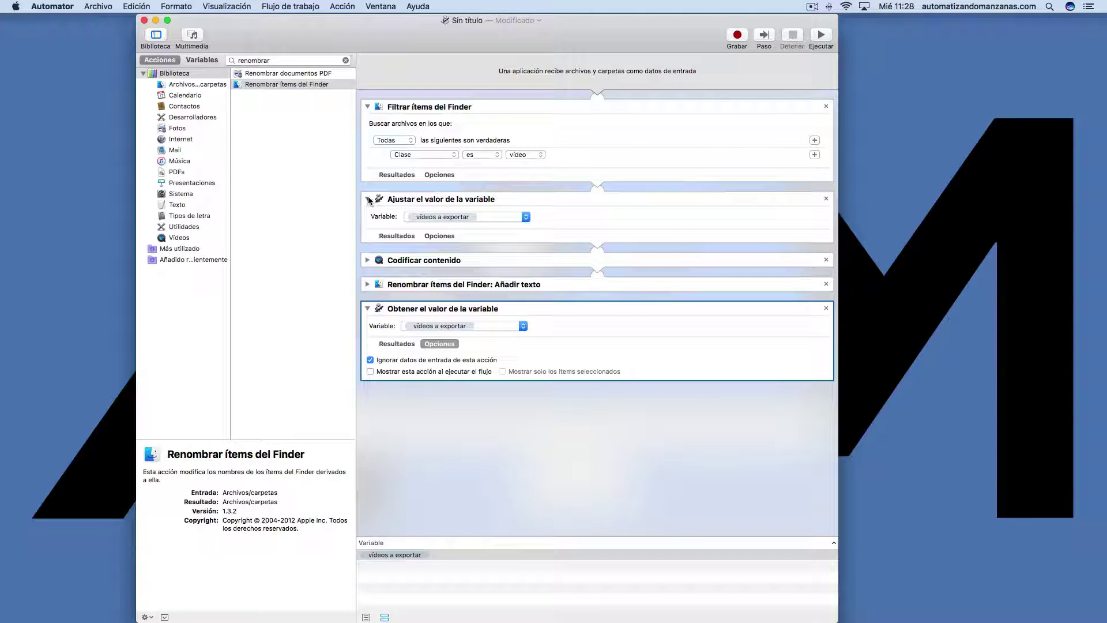
pyautogui.click(368, 199)
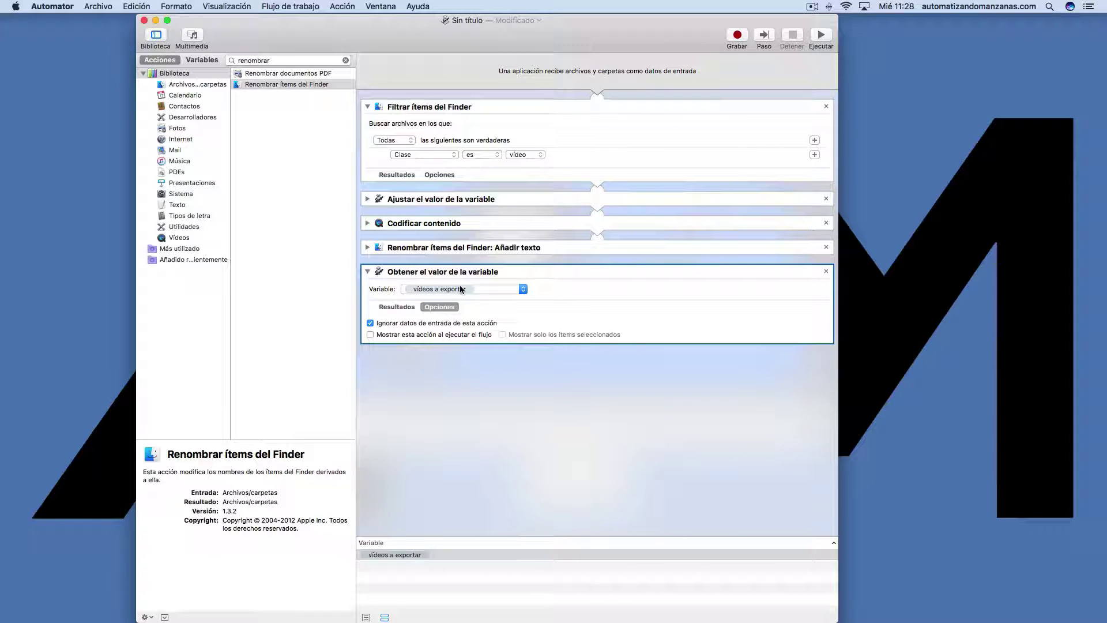
# - Search the action library for "codifica" and add a second Codificar contenido action below Obtener el valor de la variable
pyautogui.click(345, 60)
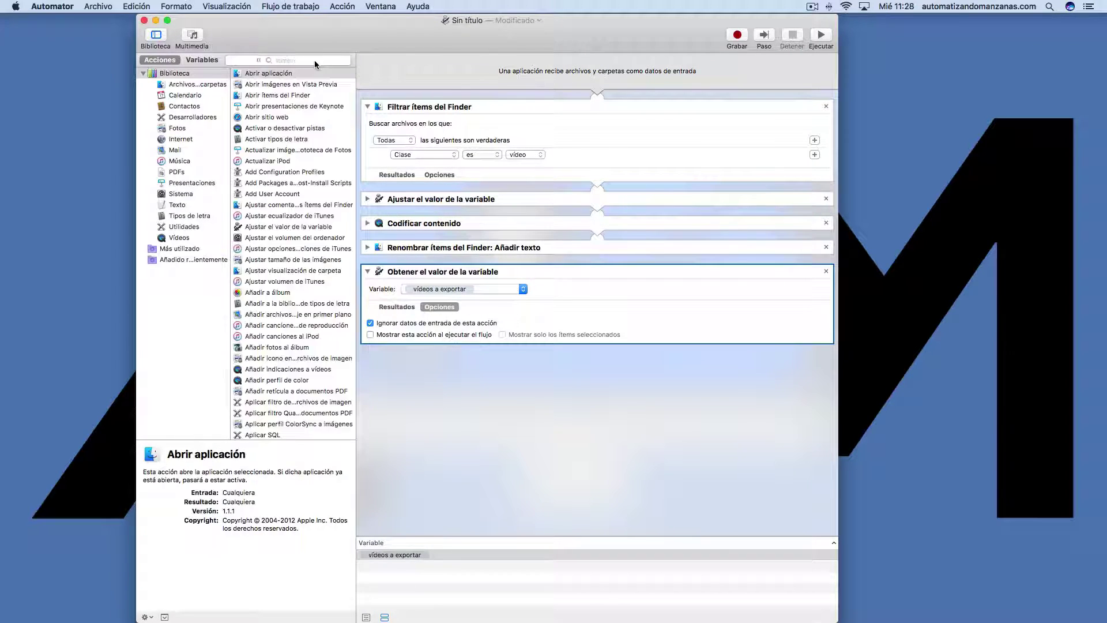
pyautogui.click(314, 60)
pyautogui.write('cof')
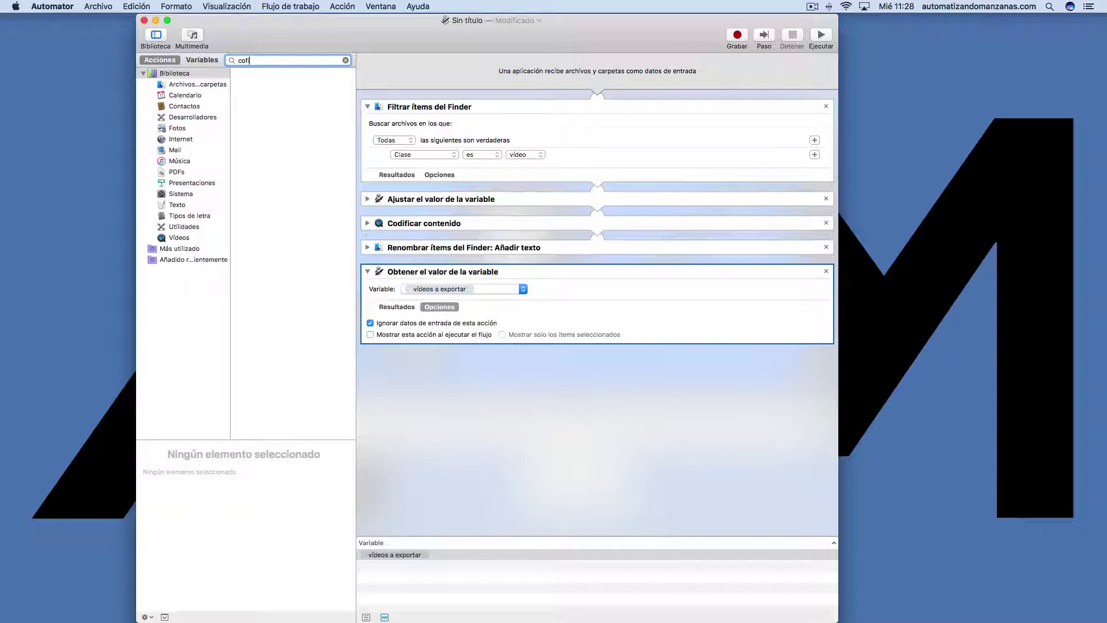
pyautogui.write('ifi')
pyautogui.press('BackSpace')
pyautogui.press('BackSpace')
pyautogui.press('BackSpace')
pyautogui.press('BackSpace')
pyautogui.write('difica')
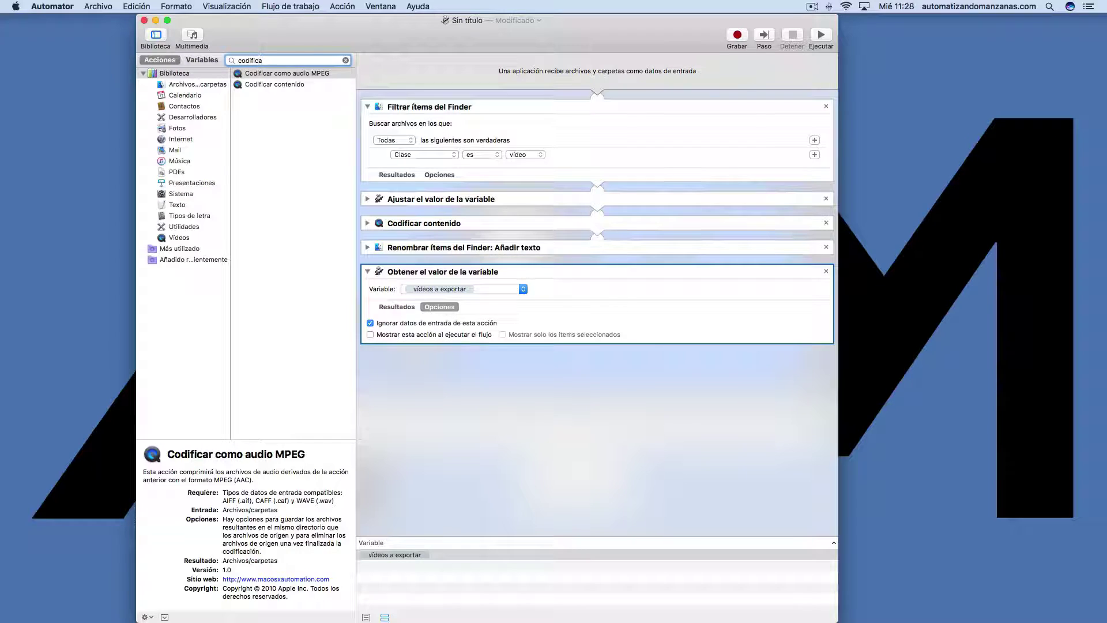
pyautogui.moveTo(297, 86); pyautogui.dragTo(558, 425)
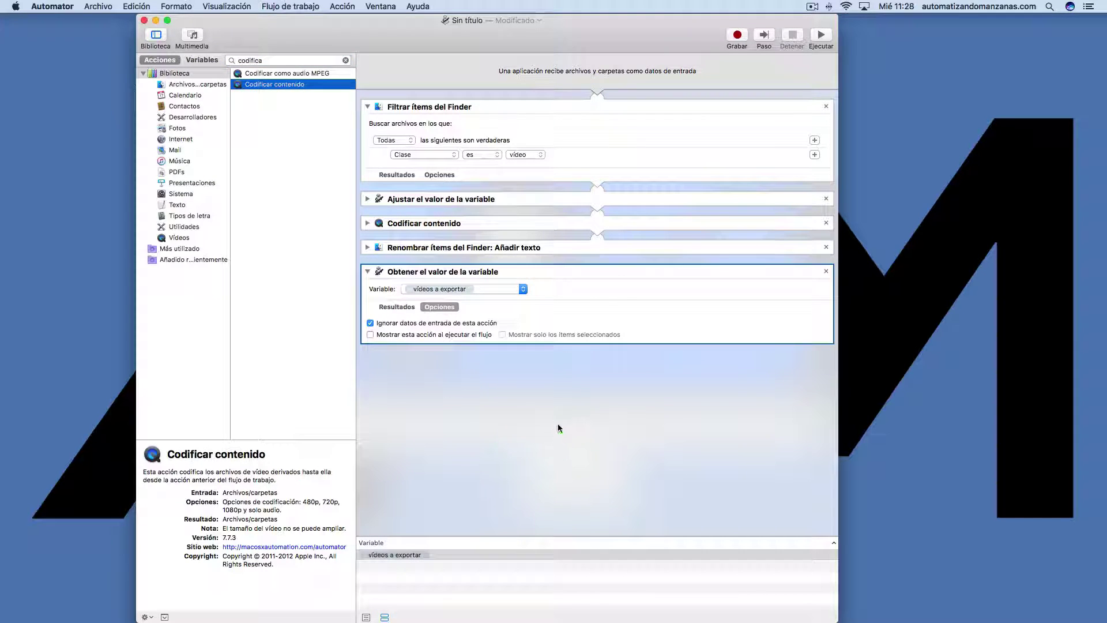
# - Set the second Codificar contenido action to 720p and collapse it
pyautogui.click(517, 380)
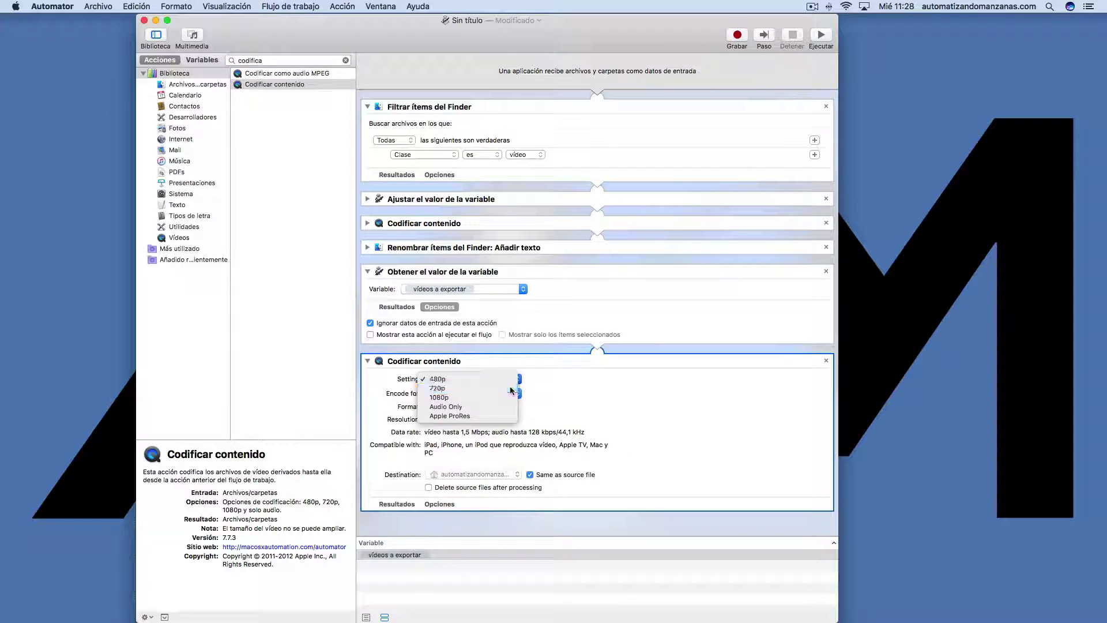
pyautogui.click(441, 388)
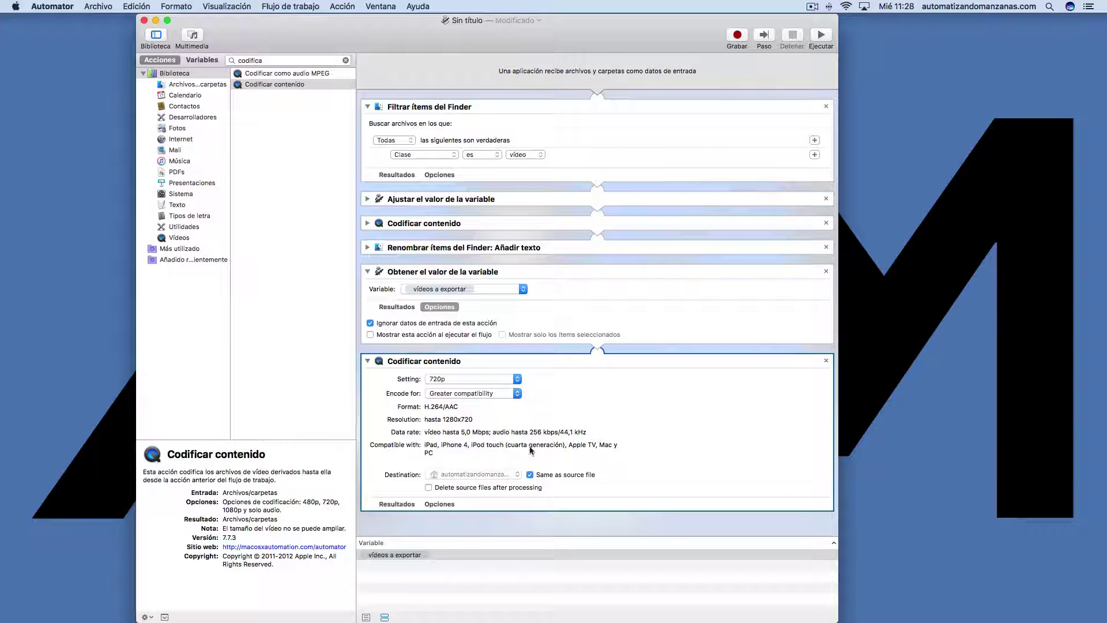
pyautogui.click(368, 361)
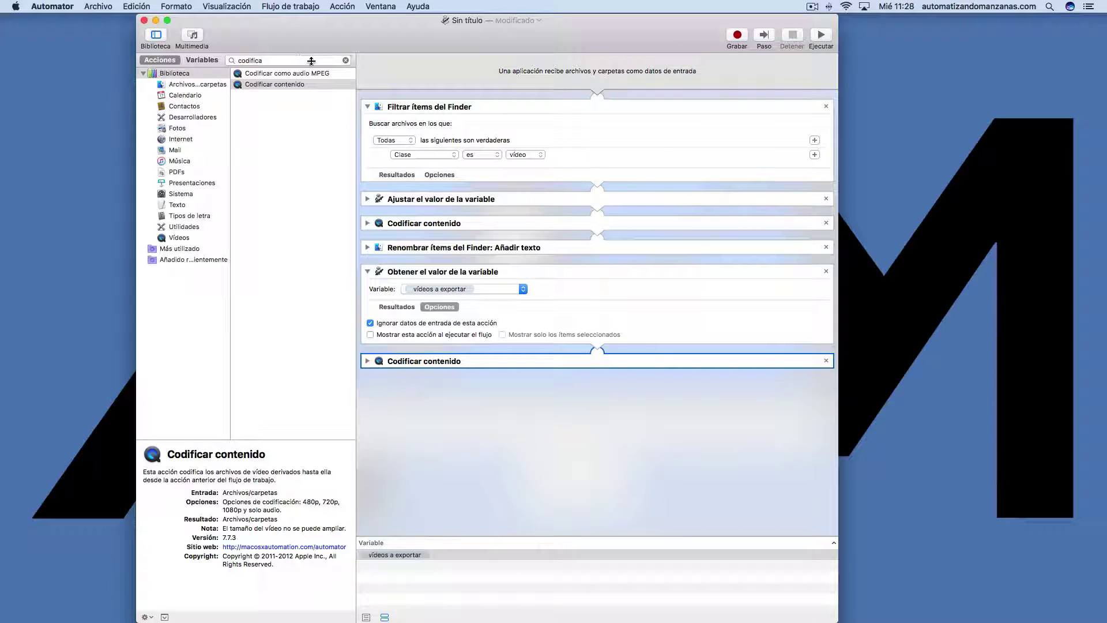
# - Search the library for "reno" and add Renombrar ítems del Finder after the 720p encoding, without adding Copiar ítems del Finder
pyautogui.click(345, 60)
pyautogui.write('renoimbrar')
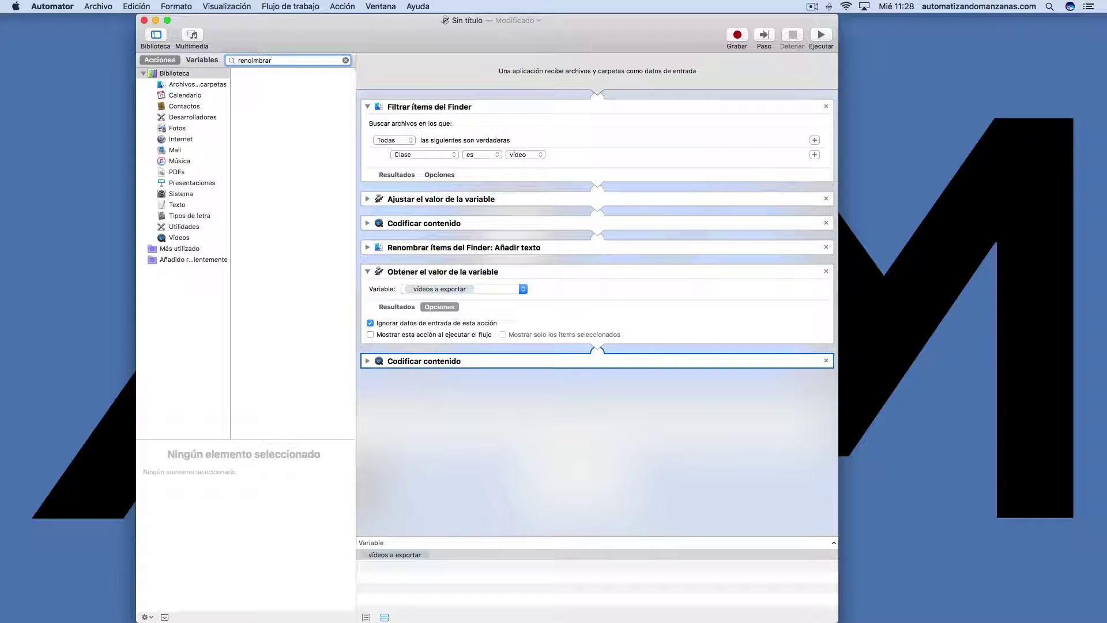
pyautogui.press('BackSpace')
pyautogui.press('BackSpace')
pyautogui.press('BackSpace')
pyautogui.press('BackSpace')
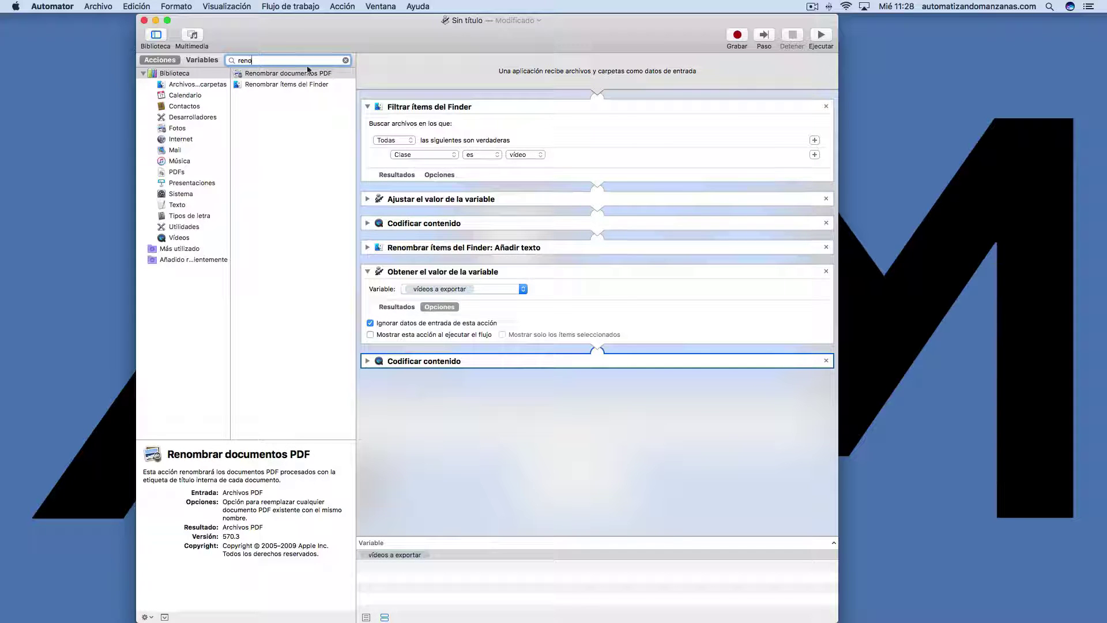
pyautogui.moveTo(291, 84); pyautogui.dragTo(554, 424)
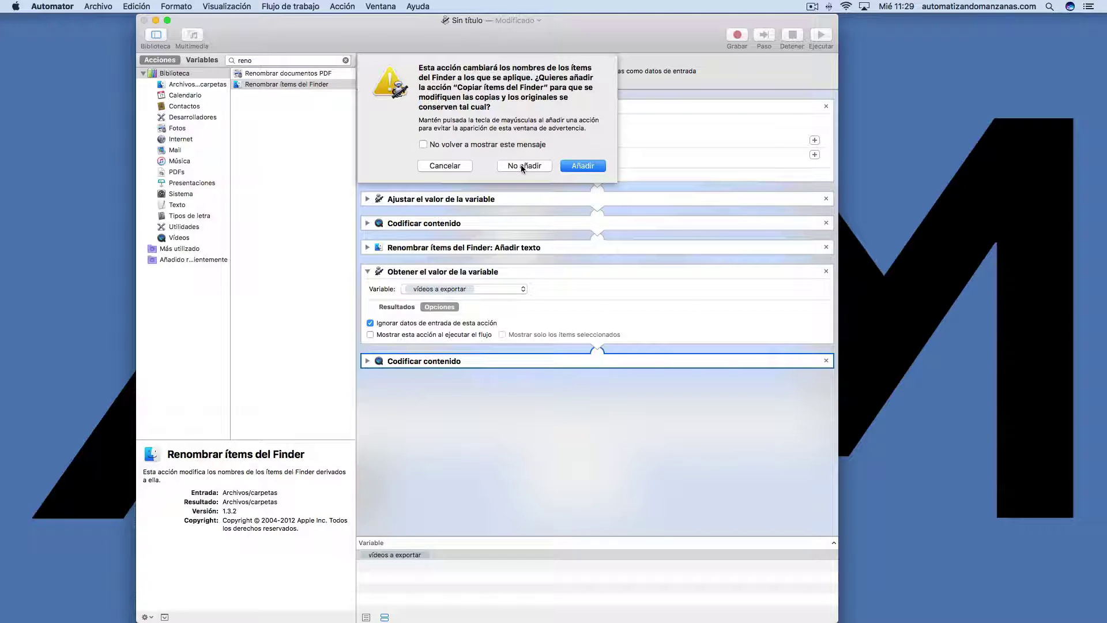
pyautogui.click(522, 166)
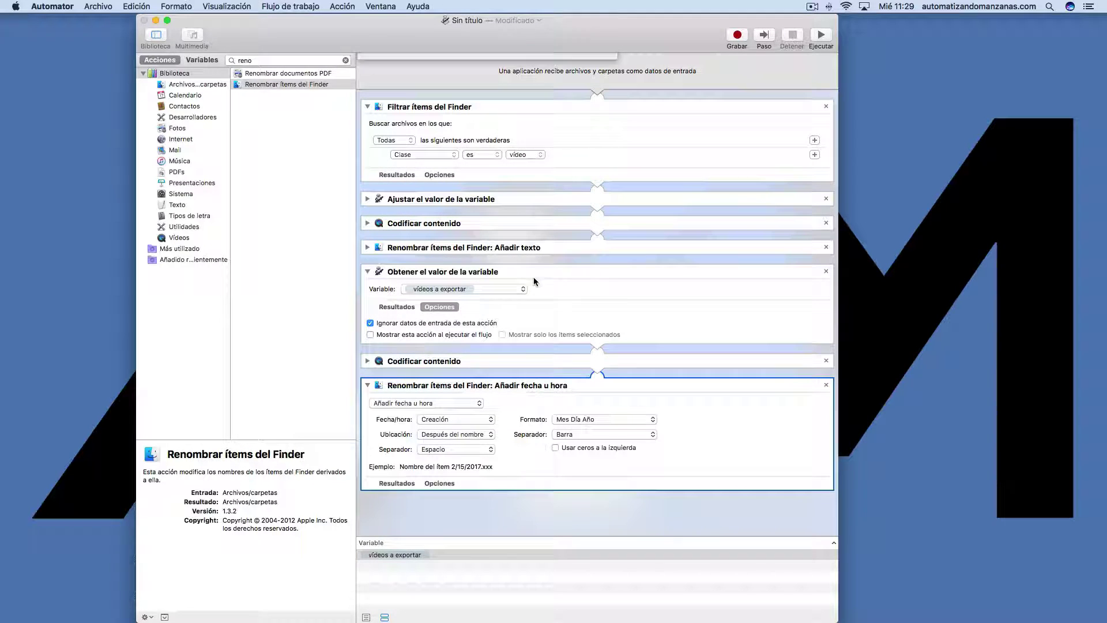
# - Set the second Renombrar ítems del Finder action to Añadir texto and add "-720p" after the name
pyautogui.click(479, 403)
pyautogui.click(421, 412)
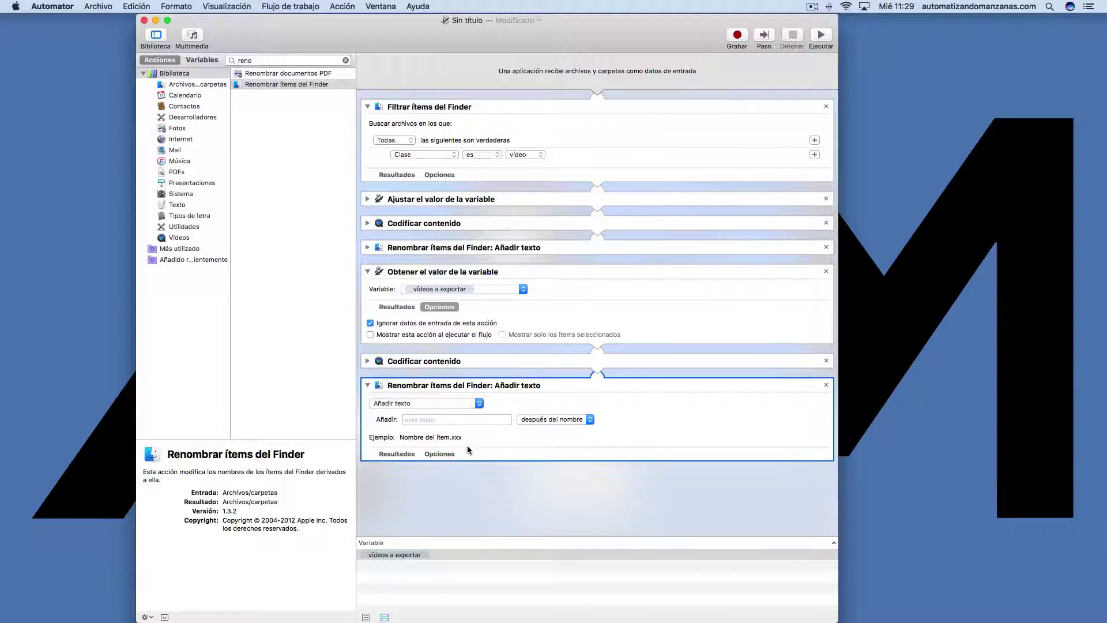
pyautogui.click(422, 419)
pyautogui.write('-')
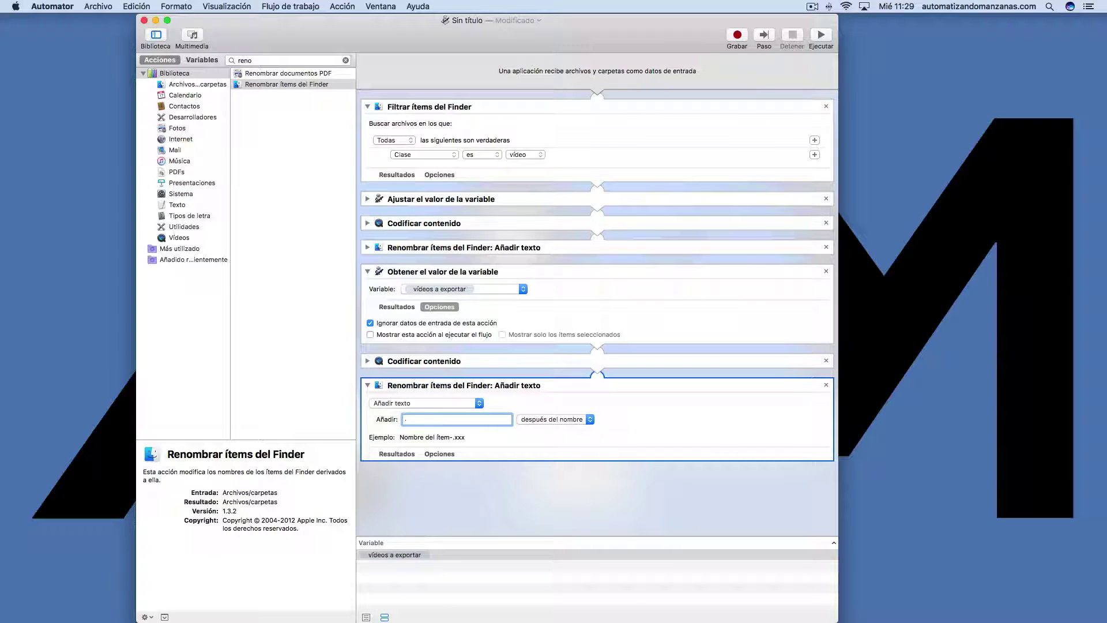
pyautogui.write('720p')
# - Collapse the last Renombrar ítems del Finder, Obtener el valor de la variable and Filtrar ítems del Finder actions
pyautogui.click(368, 385)
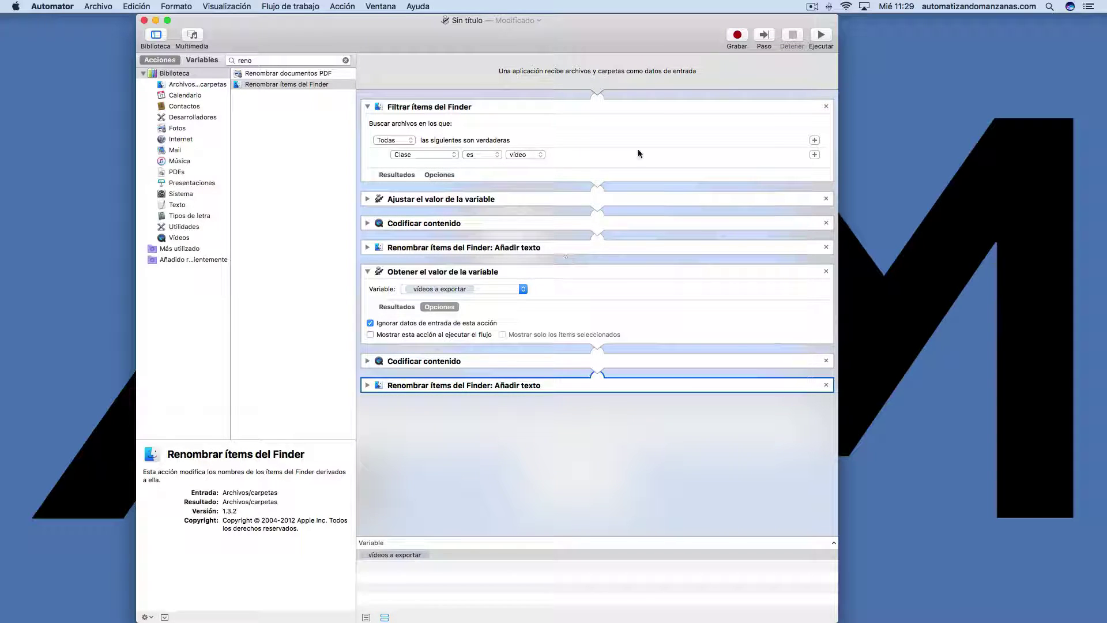
pyautogui.click(367, 272)
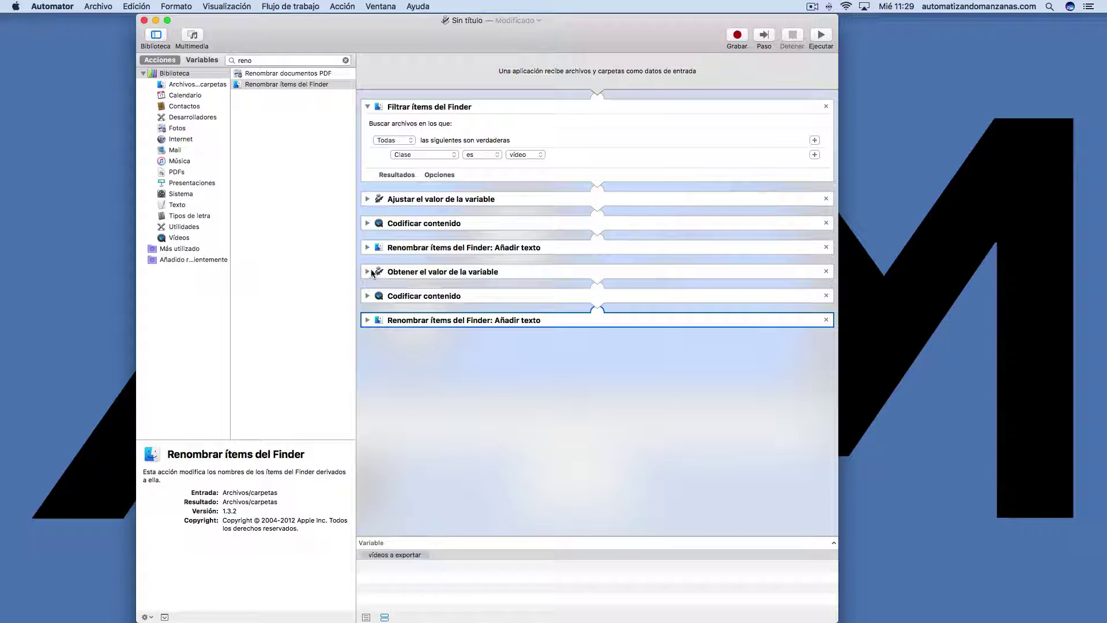
pyautogui.click(367, 107)
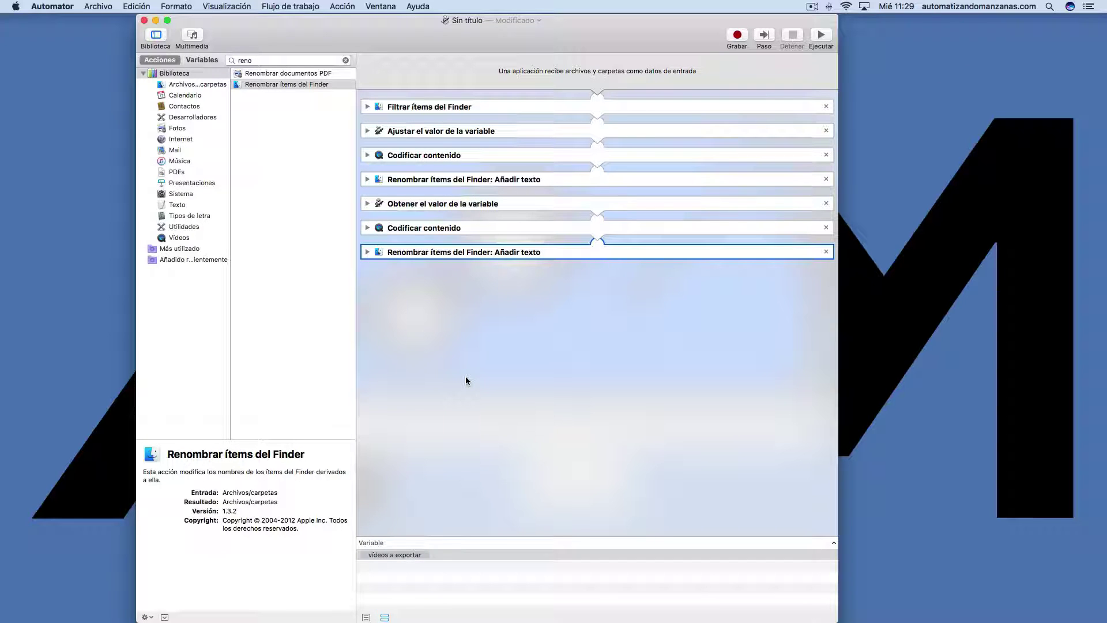
# - Search the action library for "notifica" and add Mostrar notificación at the end of the workflow
pyautogui.click(345, 60)
pyautogui.click(300, 60)
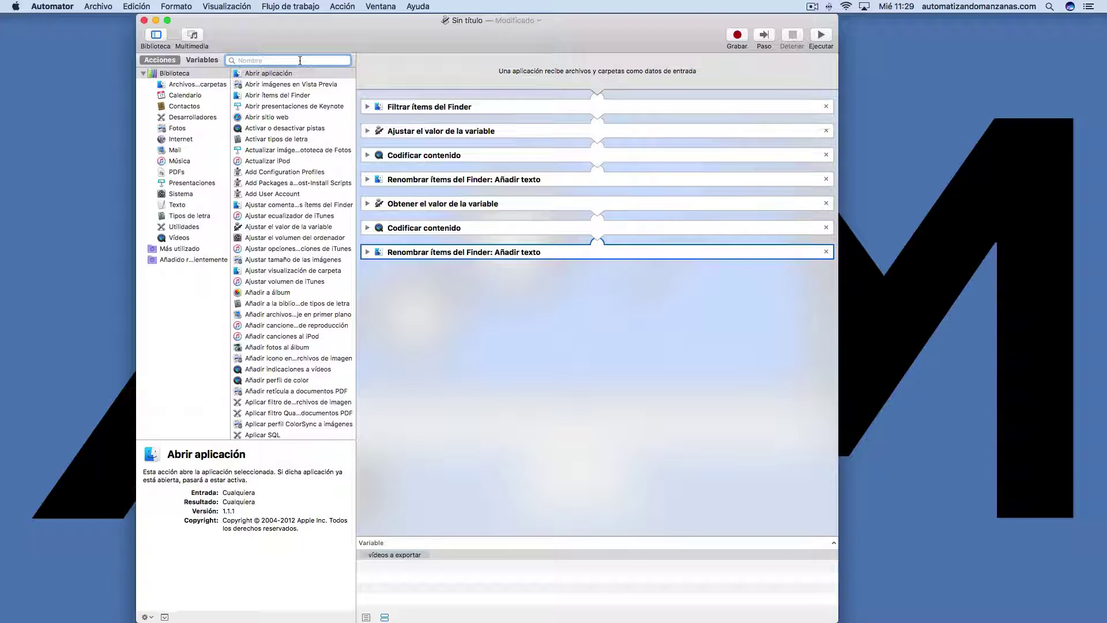
pyautogui.write('notific')
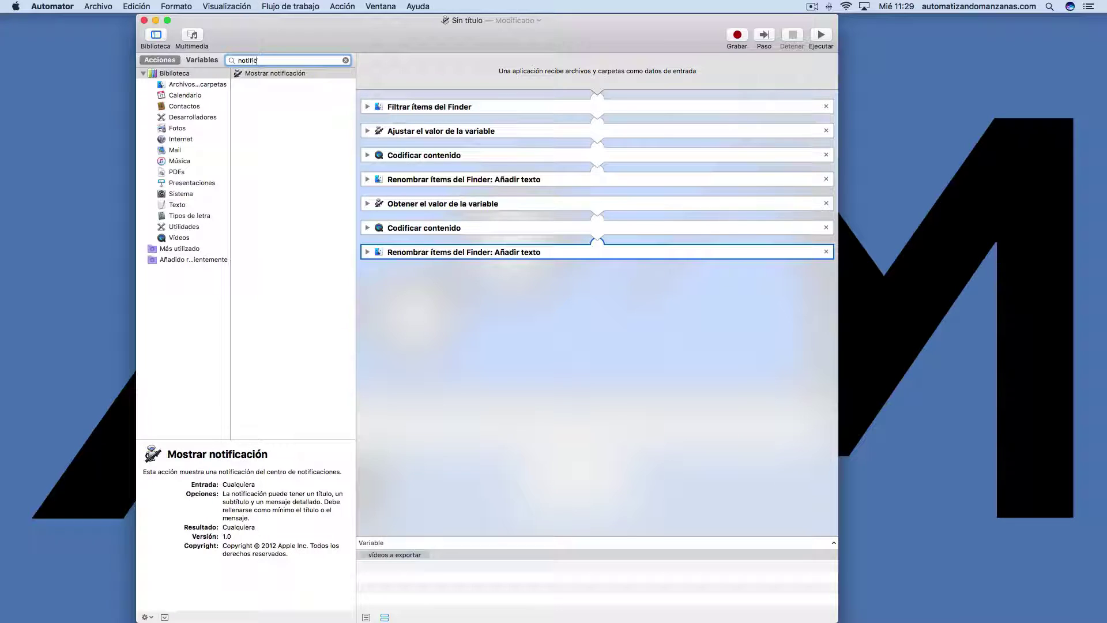
pyautogui.write('a')
pyautogui.moveTo(269, 74); pyautogui.dragTo(549, 350)
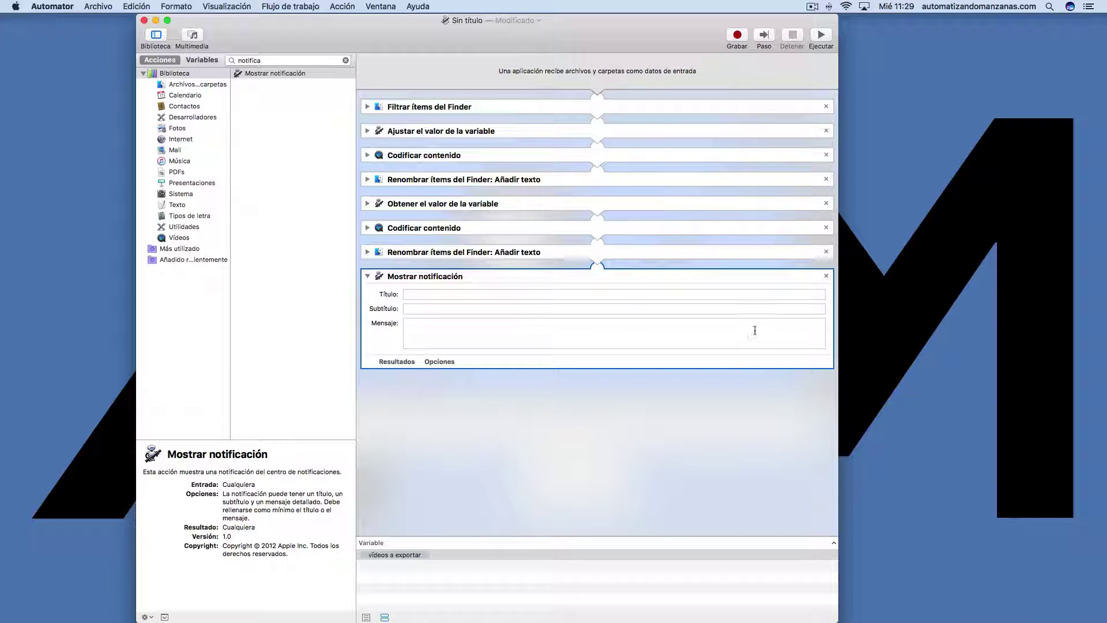
# - Set the title of the Mostrar notificación action to "¡Exportación termonada!"
pyautogui.click(458, 294)
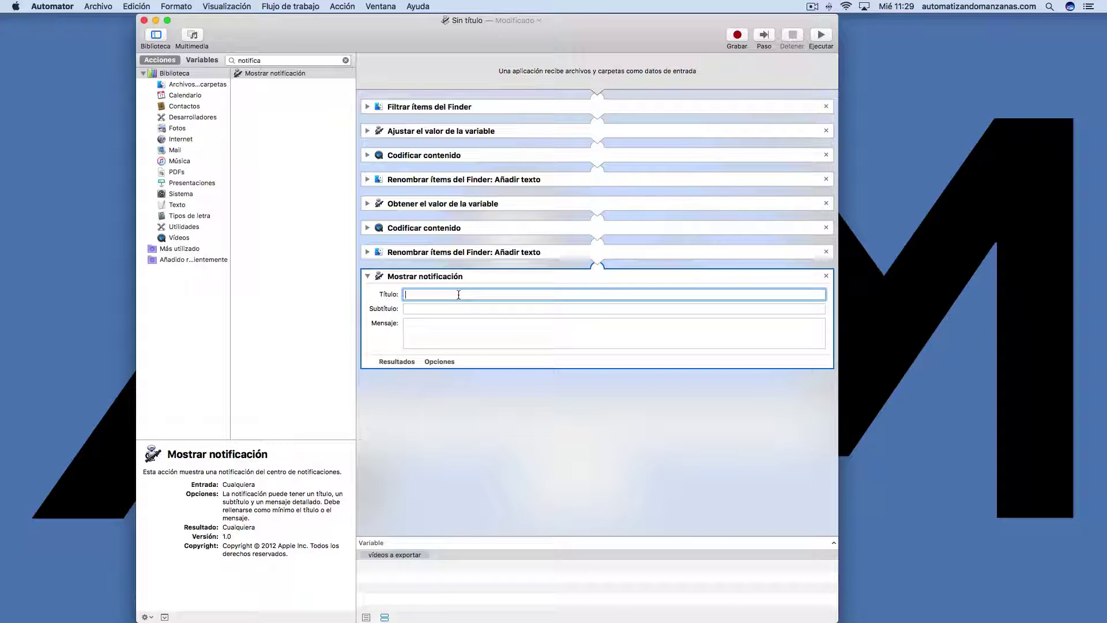
pyautogui.write('¡')
pyautogui.write('Proce')
pyautogui.write('so')
pyautogui.press('BackSpace')
pyautogui.press('BackSpace')
pyautogui.press('BackSpace')
pyautogui.press('BackSpace')
pyautogui.press('BackSpace')
pyautogui.press('BackSpace')
pyautogui.press('BackSpace')
pyautogui.write('Exportación termonada!')
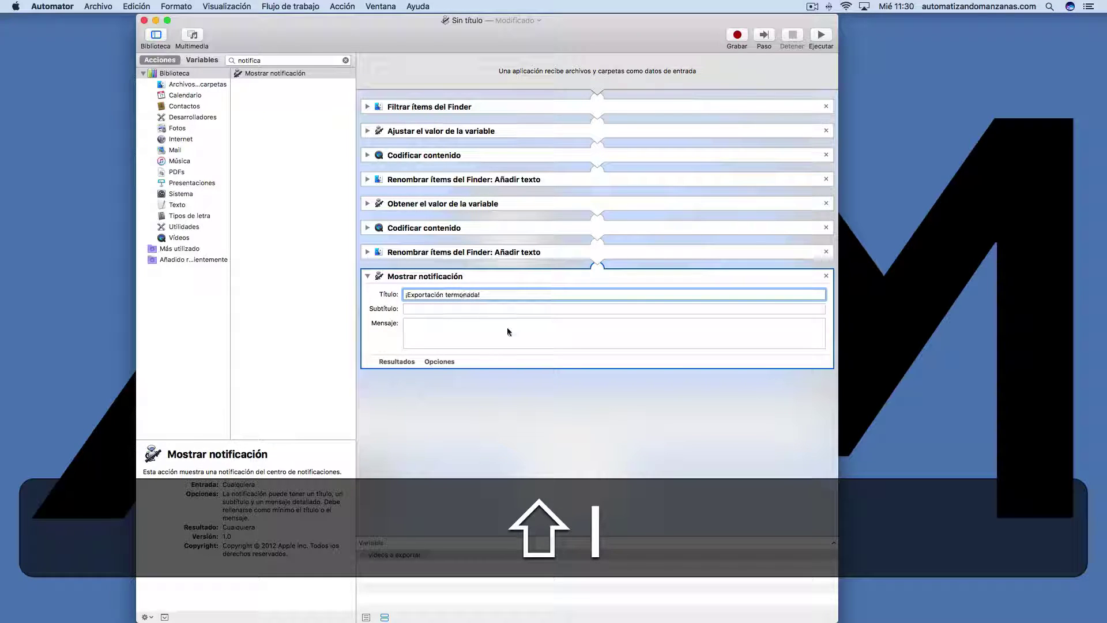
# - Set the notification's subtitle to "480p y 720p" and its message to "Los archivos de vídeo se han procesado correctamente"
pyautogui.click(473, 309)
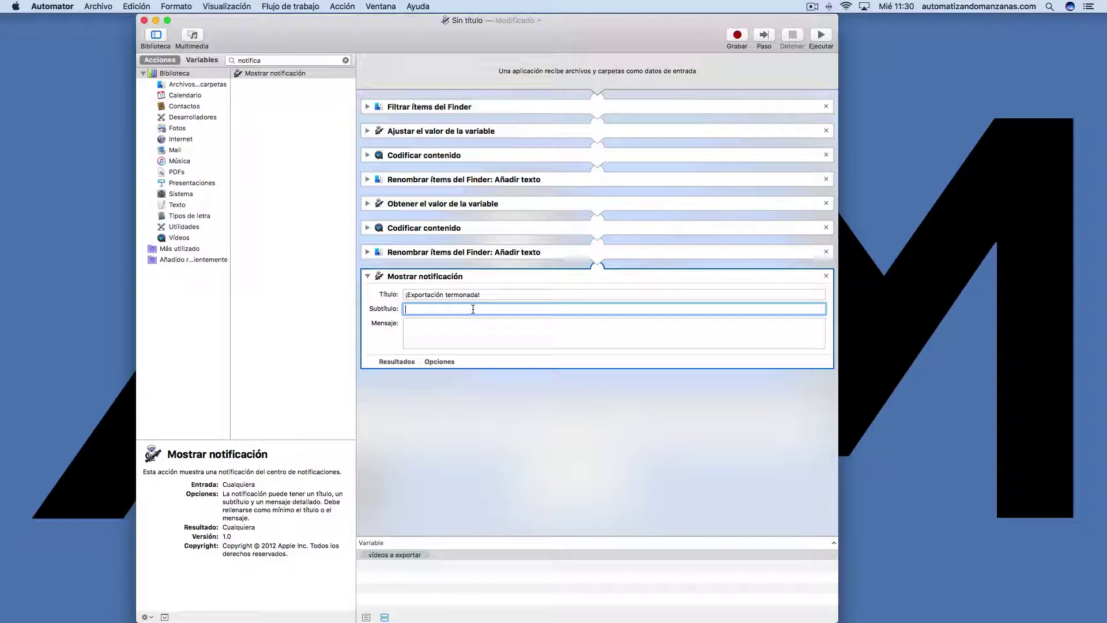
pyautogui.write('480p y 720p')
pyautogui.click(471, 323)
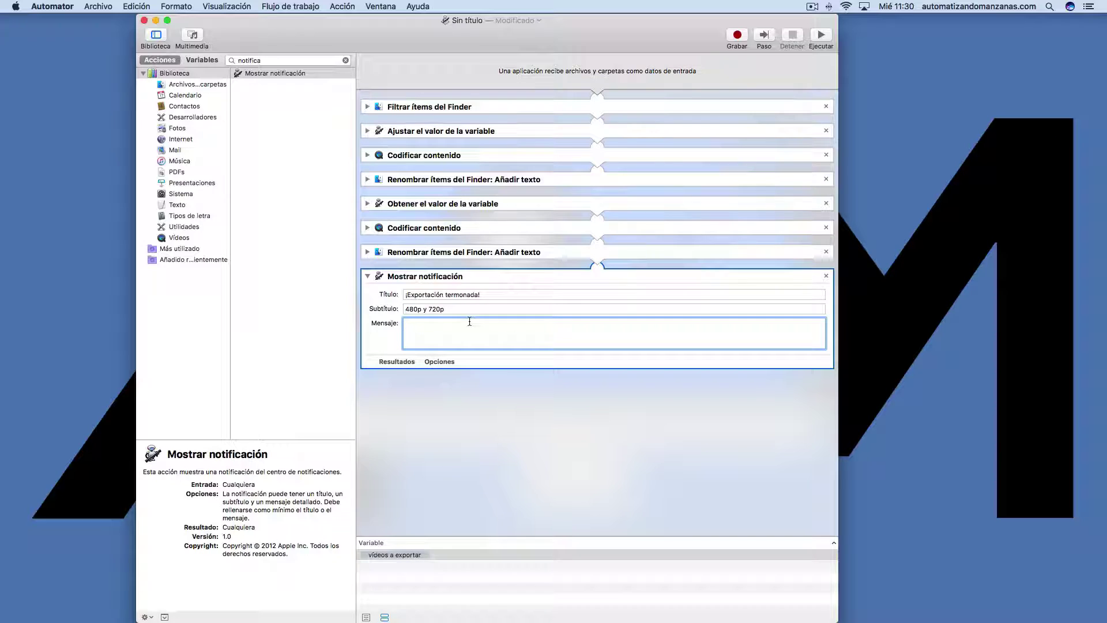
pyautogui.write('Los archivos de vídeo h')
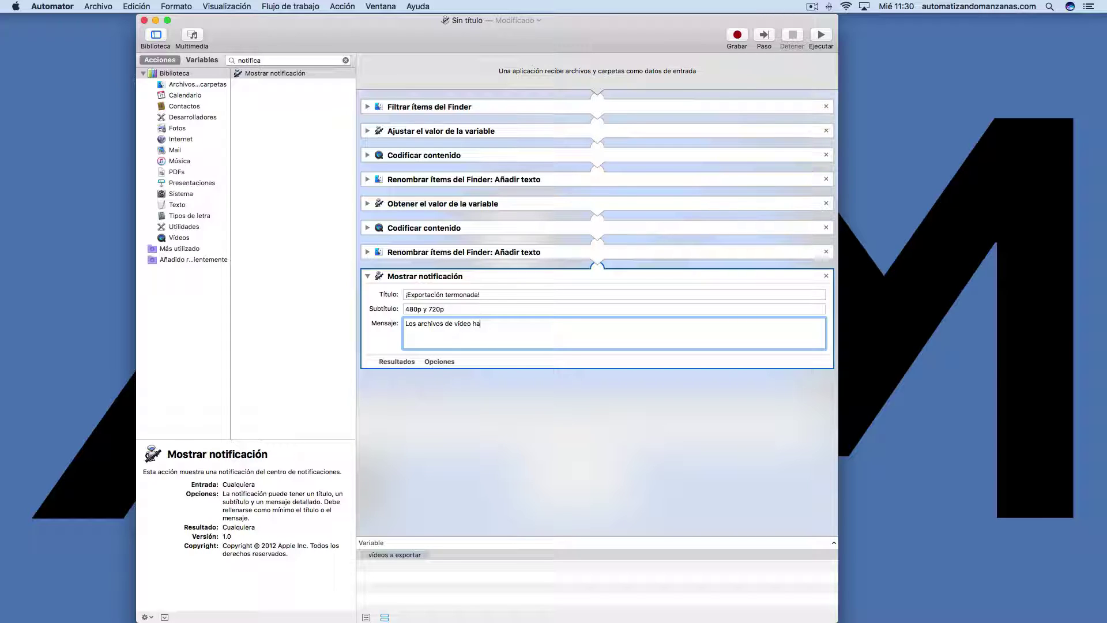
pyautogui.press('BackSpace')
pyautogui.write('se han procesado correctamente')
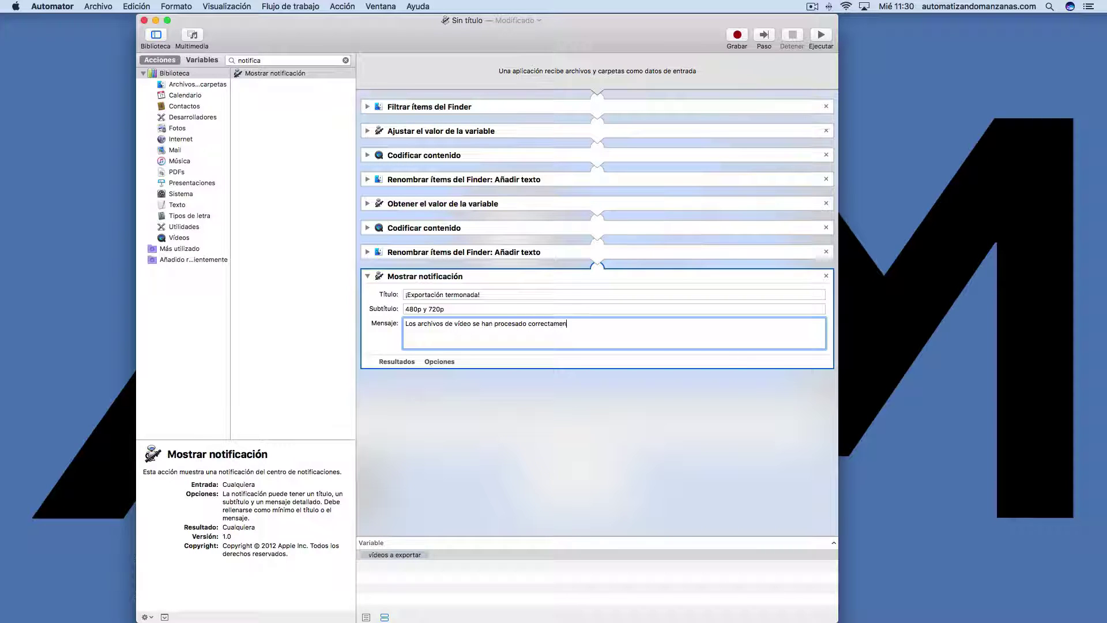
pyautogui.click(440, 361)
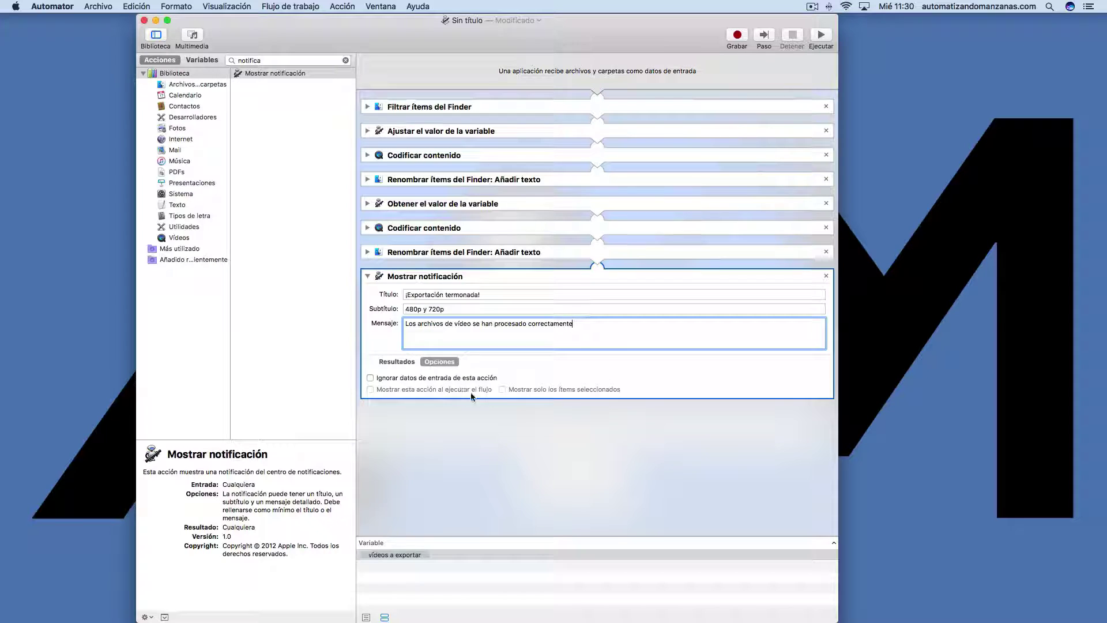
pyautogui.click(449, 363)
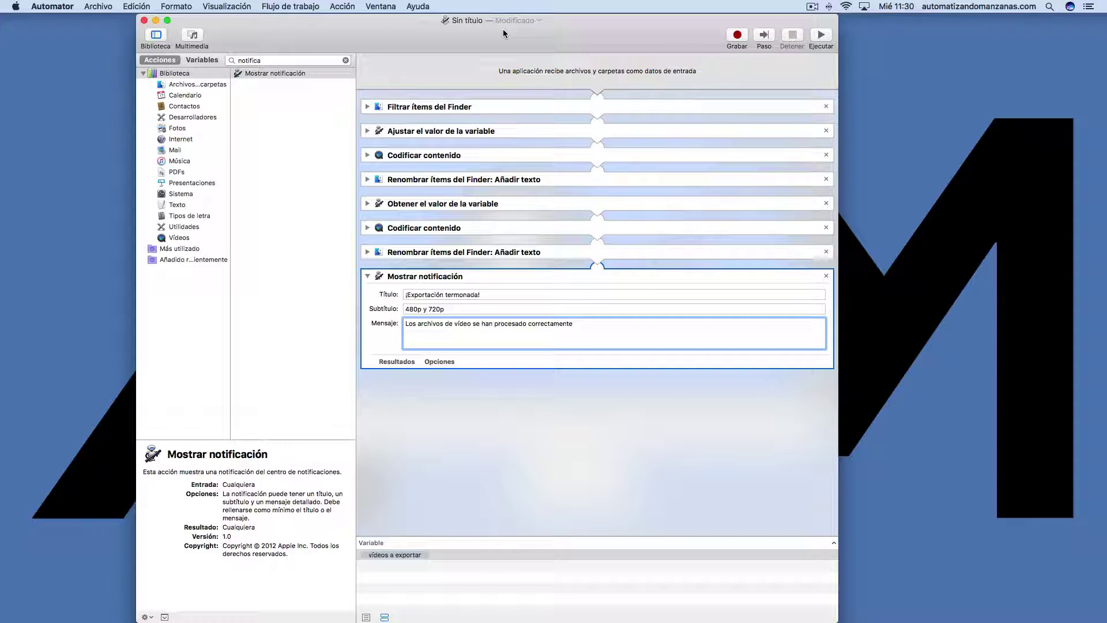
# - Save the workflow to Escritorio as an application named "Exportar a 480 y 720p"
pyautogui.press('cmd+s')
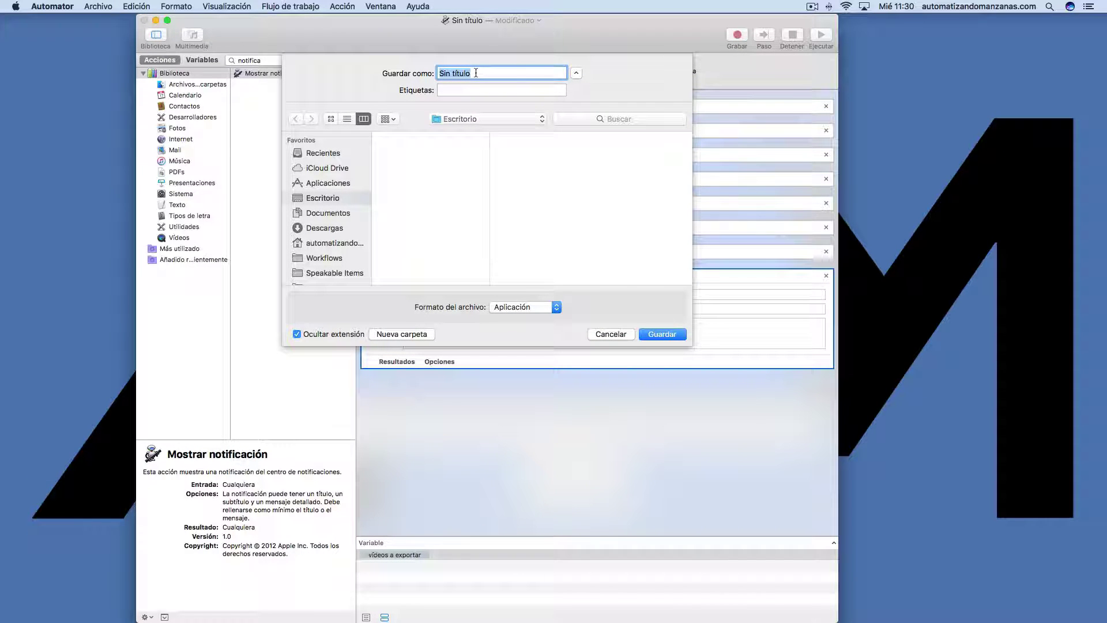
pyautogui.write('Ex')
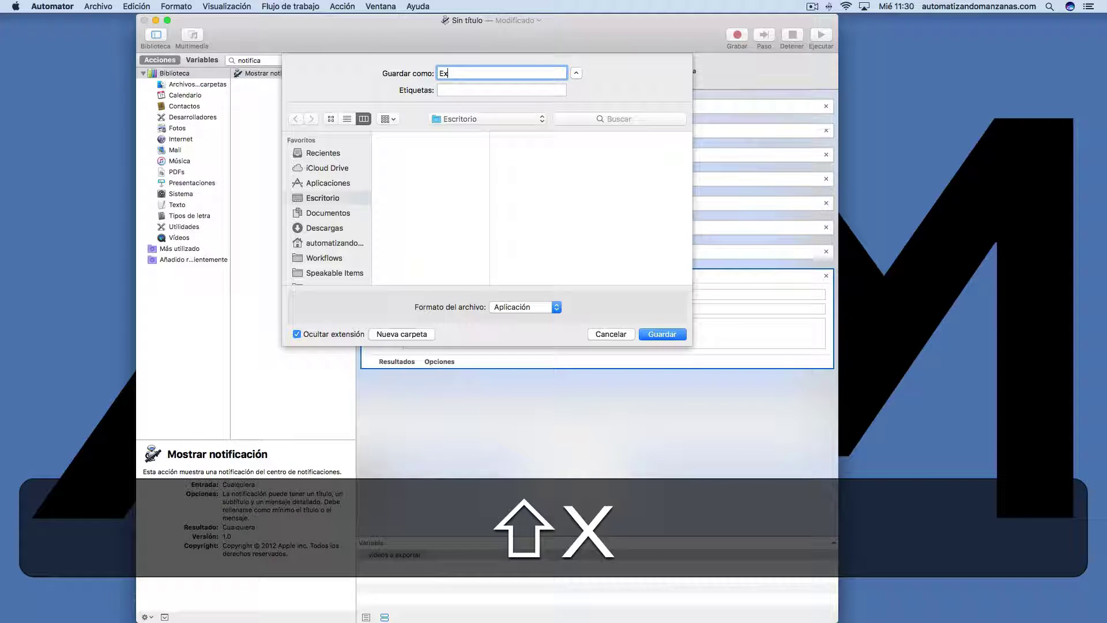
pyautogui.write('portar ')
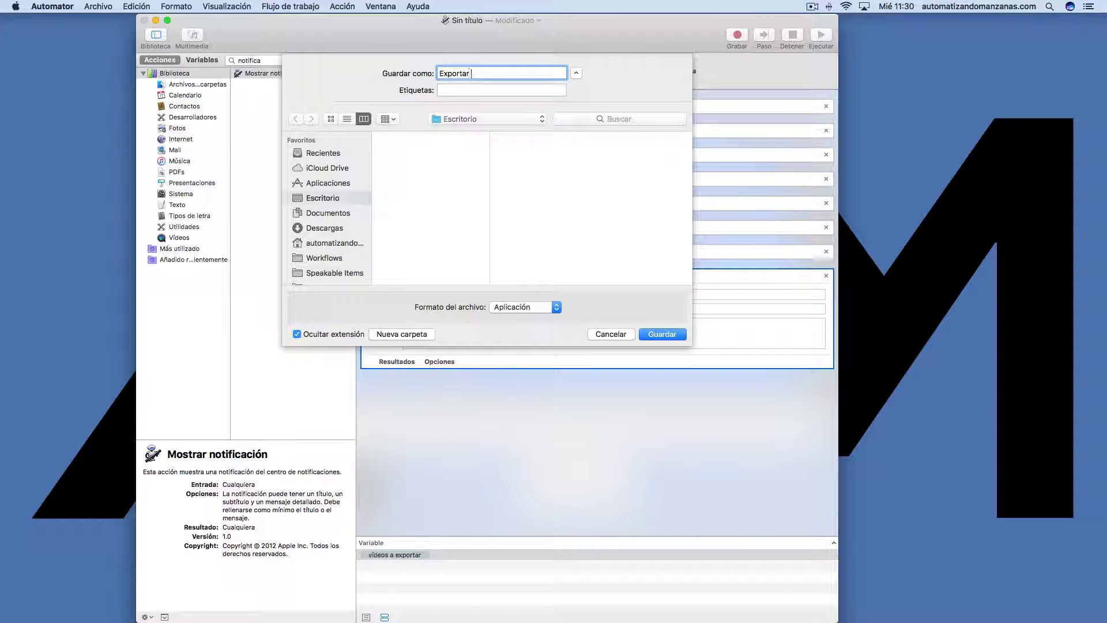
pyautogui.write('a')
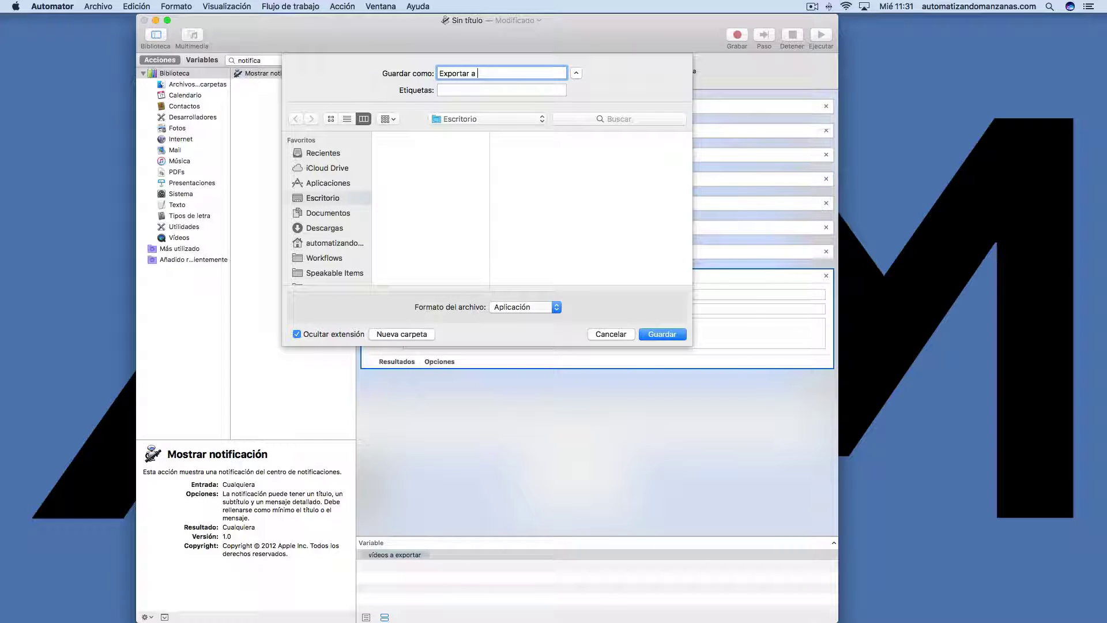
pyautogui.write(' 480p')
pyautogui.press('BackSpace')
pyautogui.write('y 720p')
pyautogui.click(663, 334)
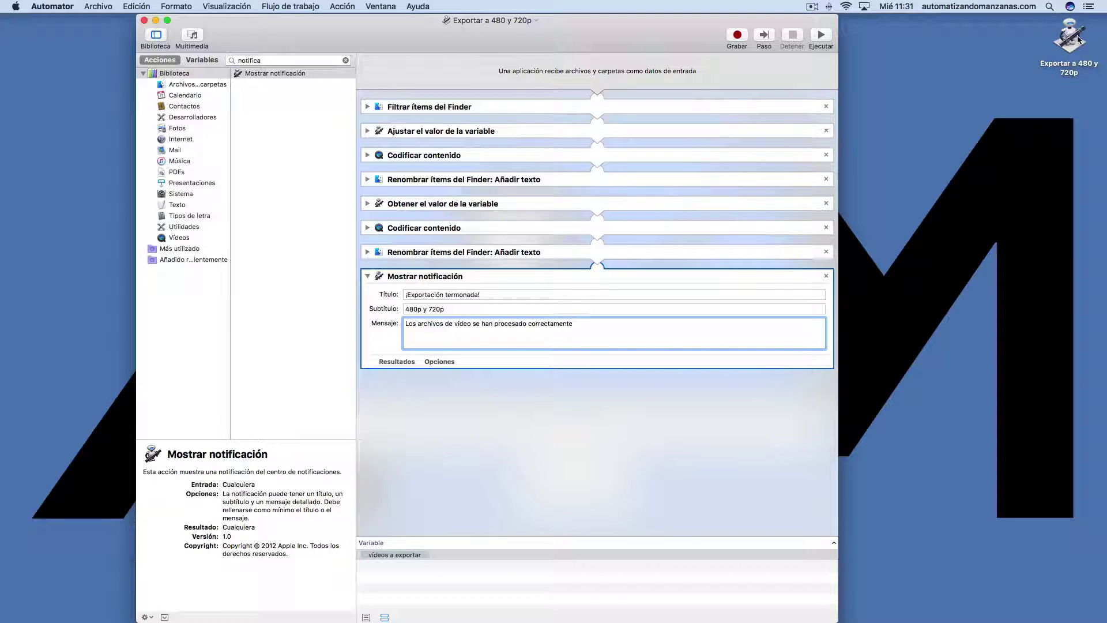
# - Move the saved application's icon slightly away from the desktop's corner and quit Automator
pyautogui.moveTo(1075, 37); pyautogui.dragTo(1066, 60)
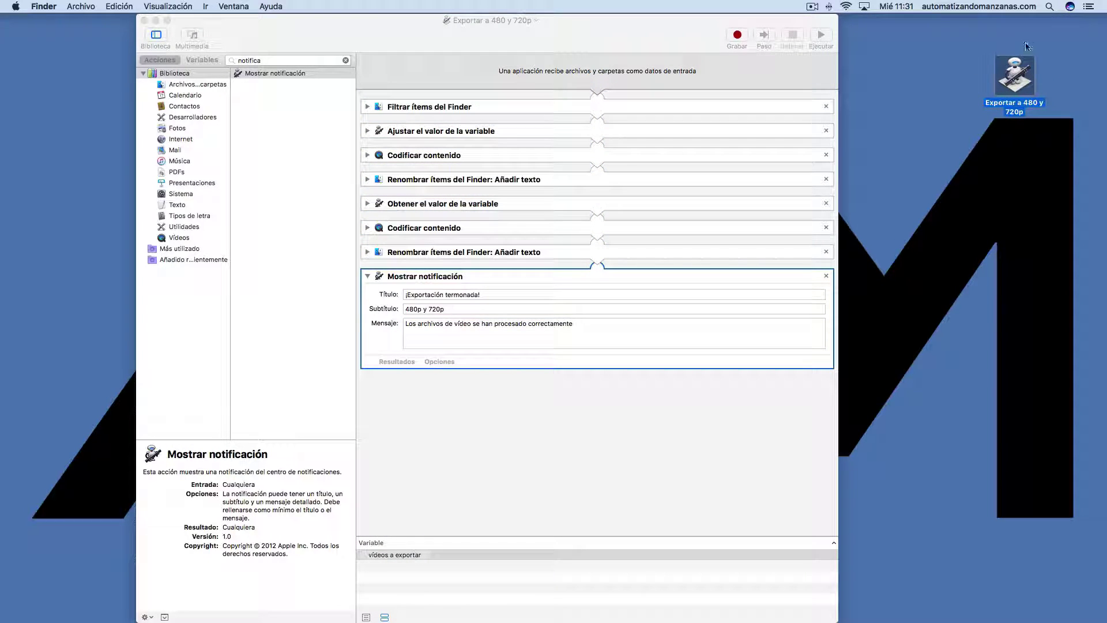
pyautogui.click(266, 29)
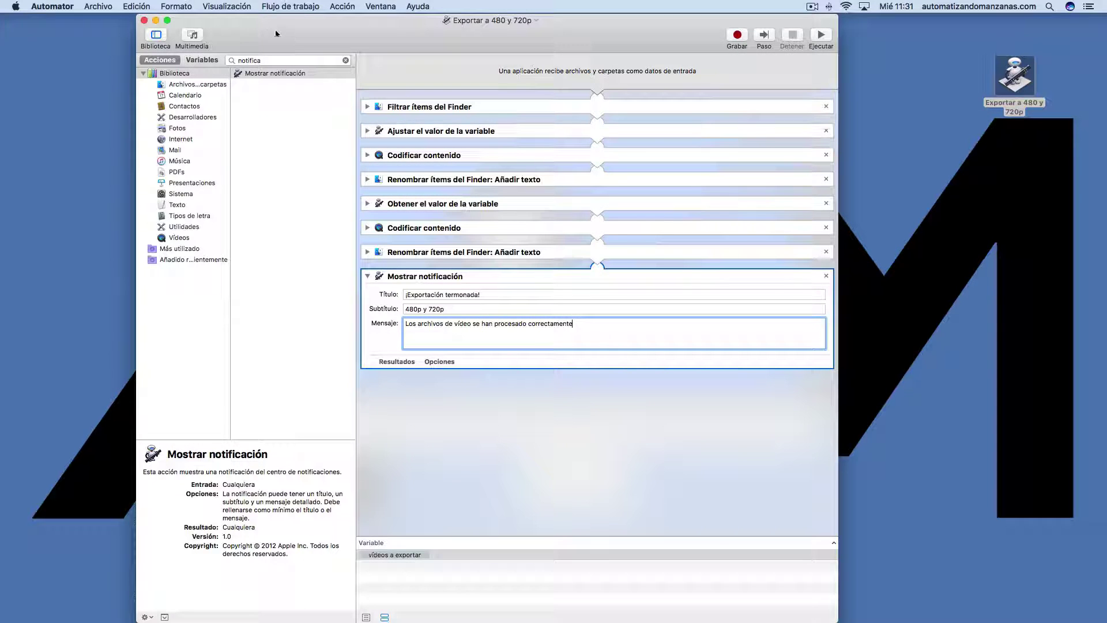
pyautogui.click(57, 6)
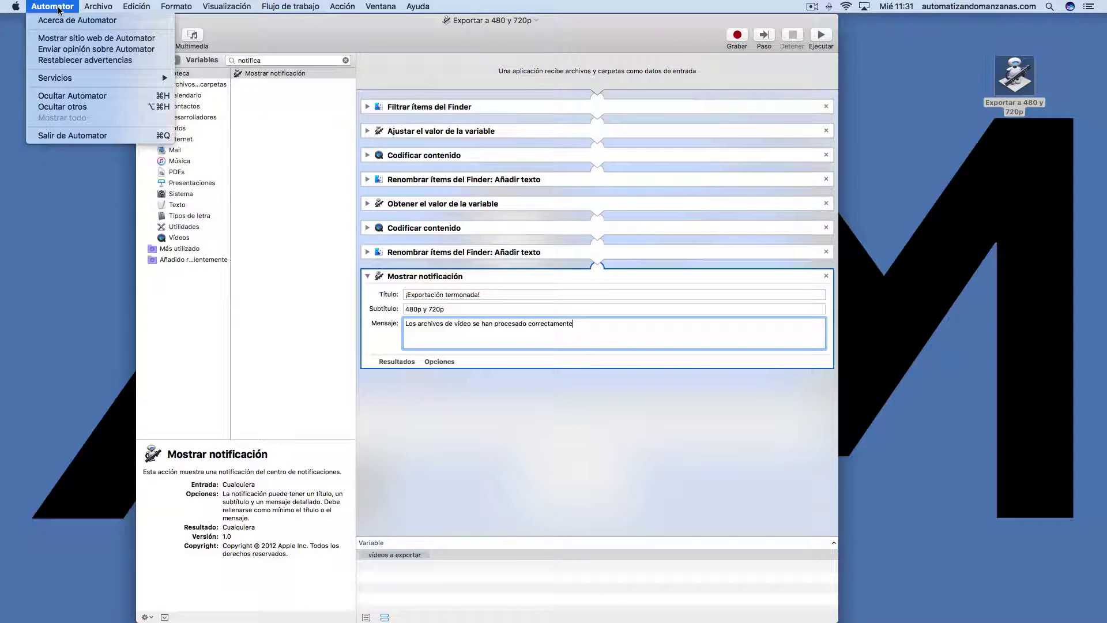
pyautogui.click(72, 135)
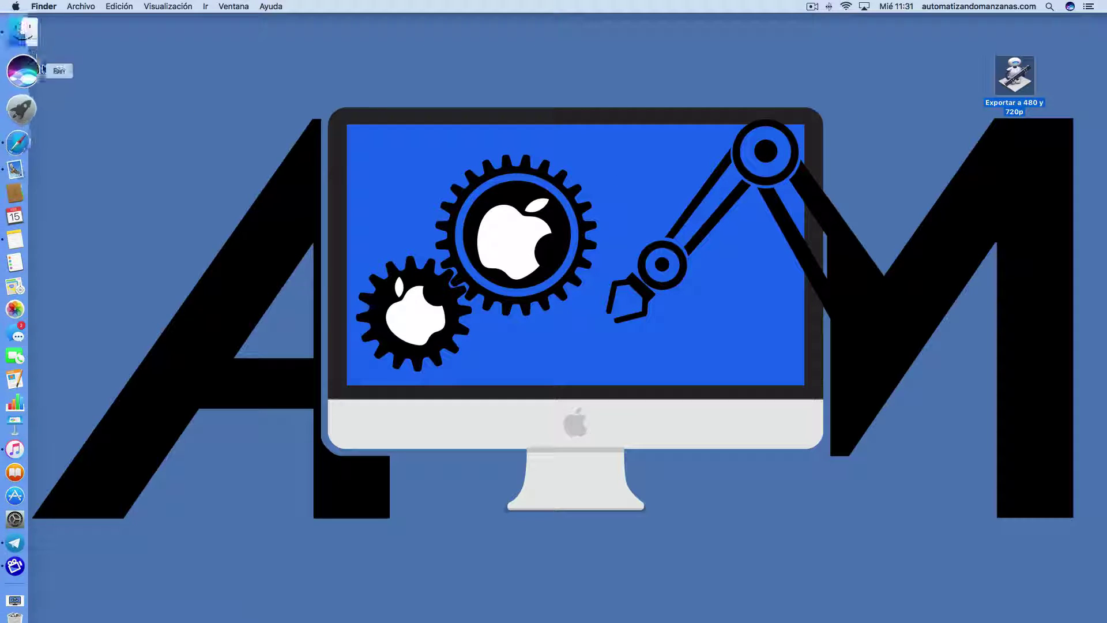
# - In Finder, move IMG_3637.MOV and IMG_3638.MOV from Documentos to the desktop, close the Finder window and deselect the files
pyautogui.click(18, 43)
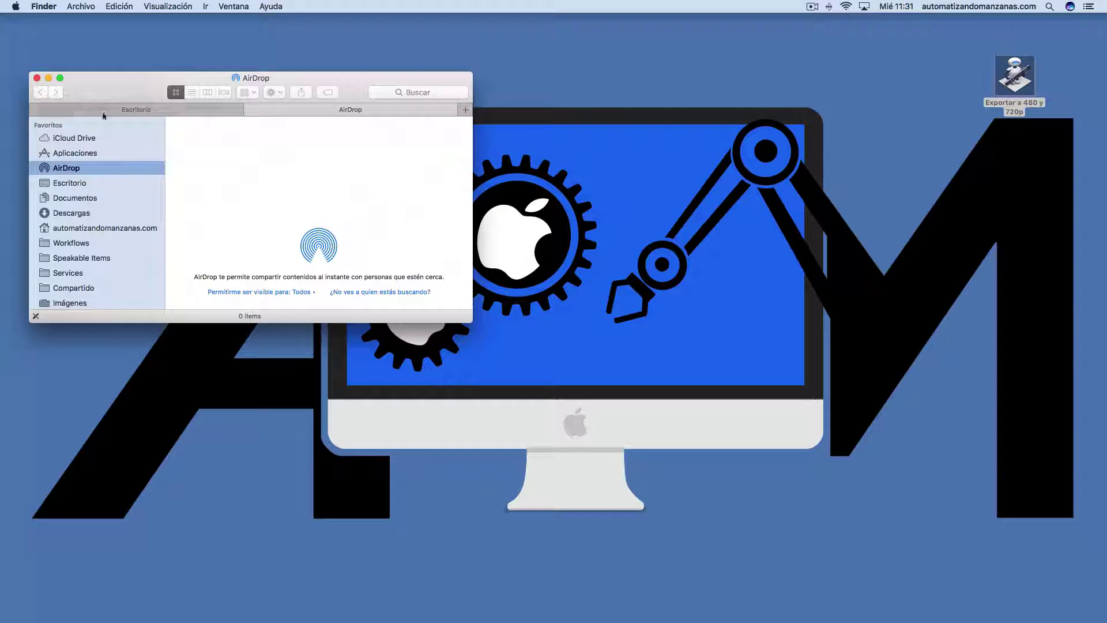
pyautogui.click(80, 198)
pyautogui.click(228, 138)
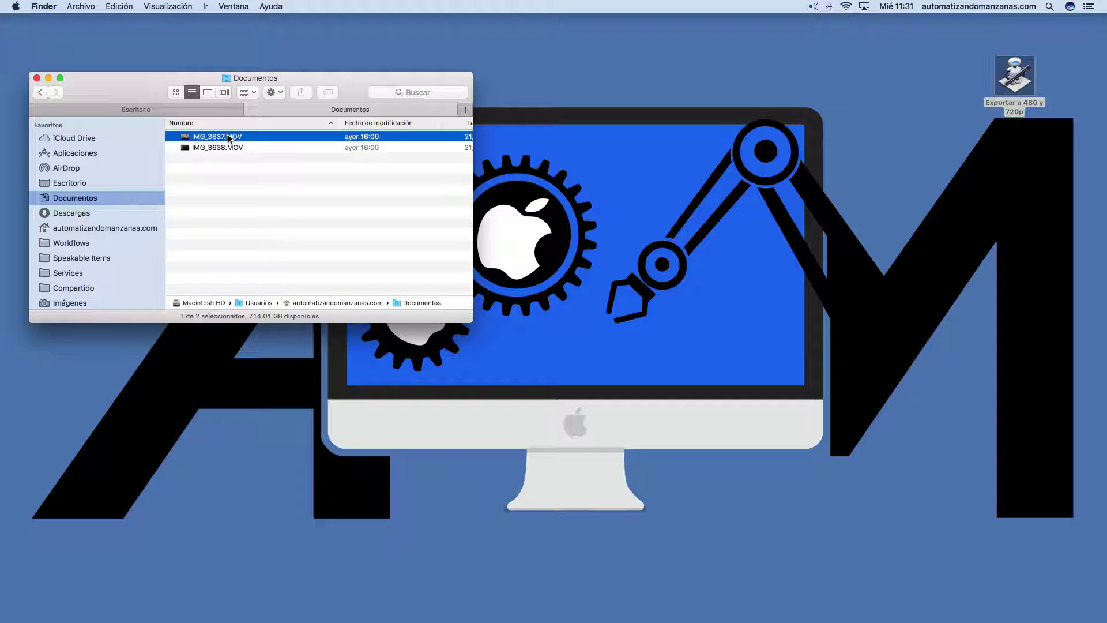
pyautogui.moveTo(228, 138); pyautogui.dragTo(925, 369)
pyautogui.click(216, 136)
pyautogui.keyDown('shift'); pyautogui.click(217, 147); pyautogui.keyUp('shift')
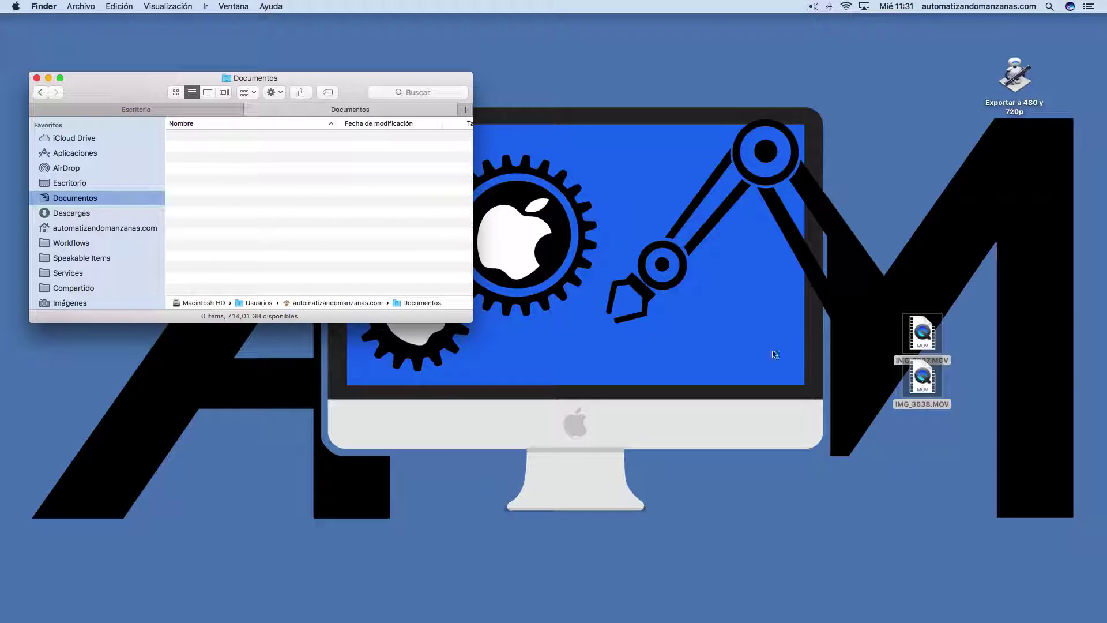
pyautogui.click(36, 78)
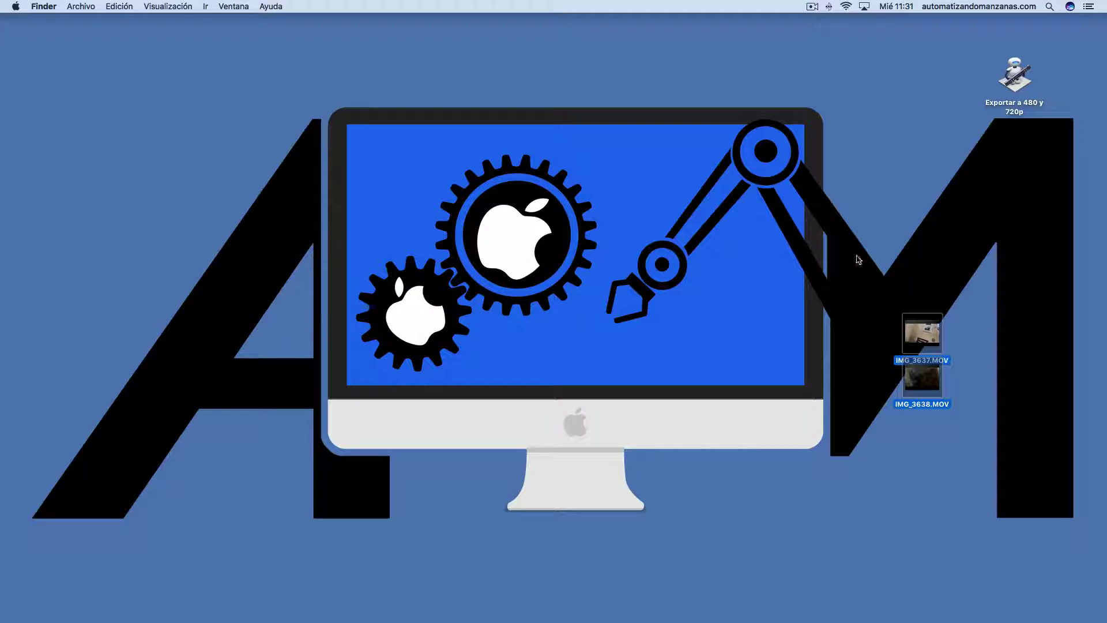
pyautogui.click(882, 267)
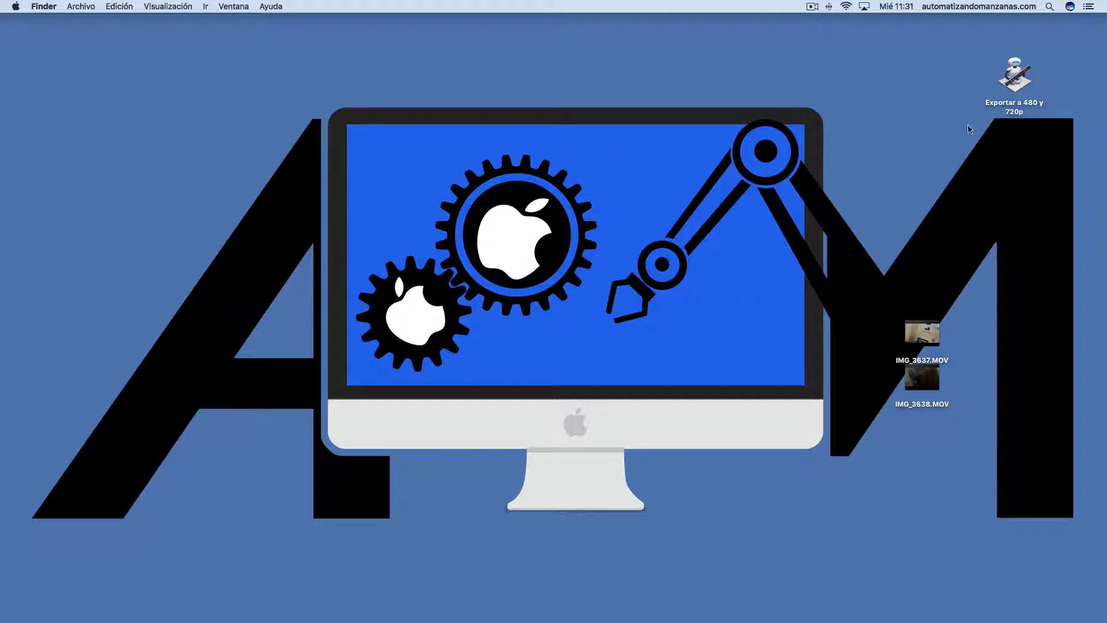
# - Run the "Exportar a 480 y 720p" application on IMG_3637.MOV and IMG_3638.MOV together and check the workflow's progress
pyautogui.click(921, 333)
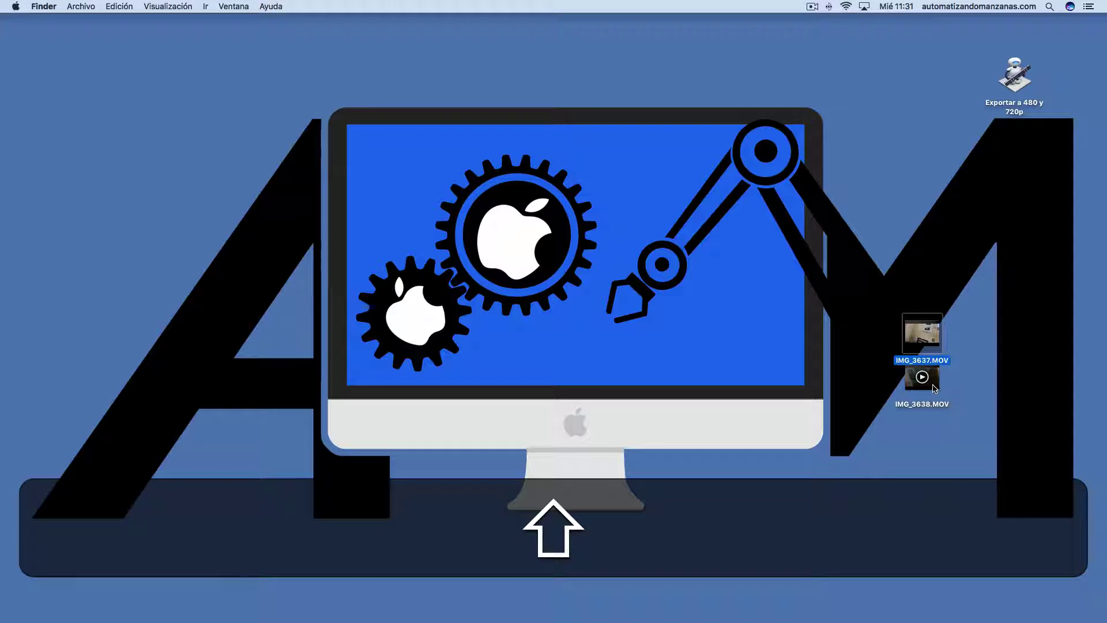
pyautogui.keyDown('super'); pyautogui.click(936, 385); pyautogui.keyUp('super')
pyautogui.moveTo(931, 333); pyautogui.dragTo(1017, 68)
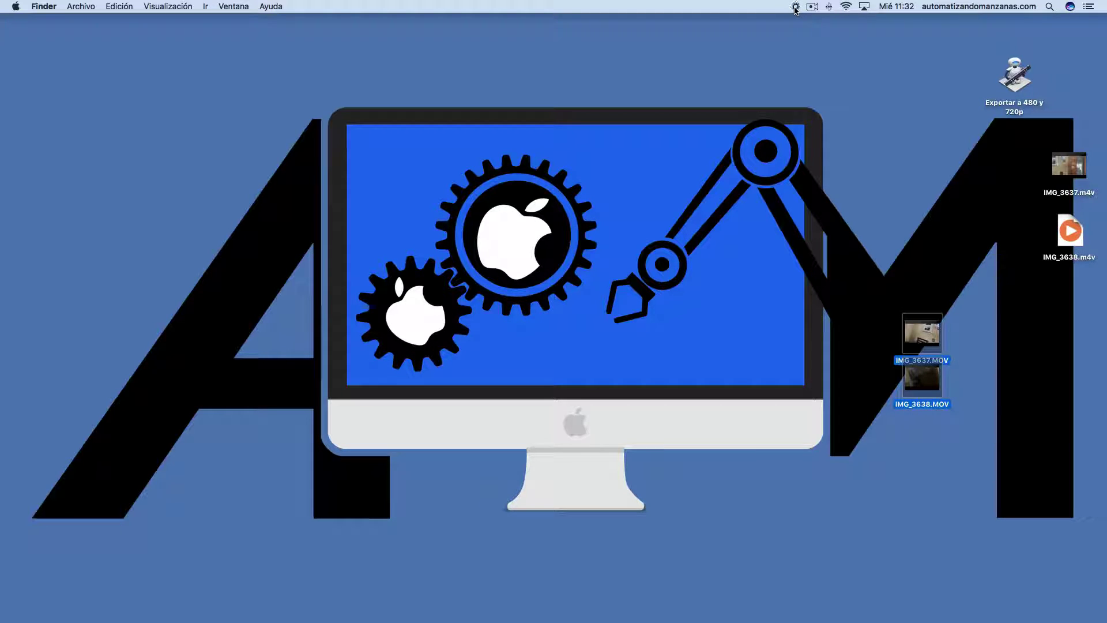
pyautogui.click(795, 9)
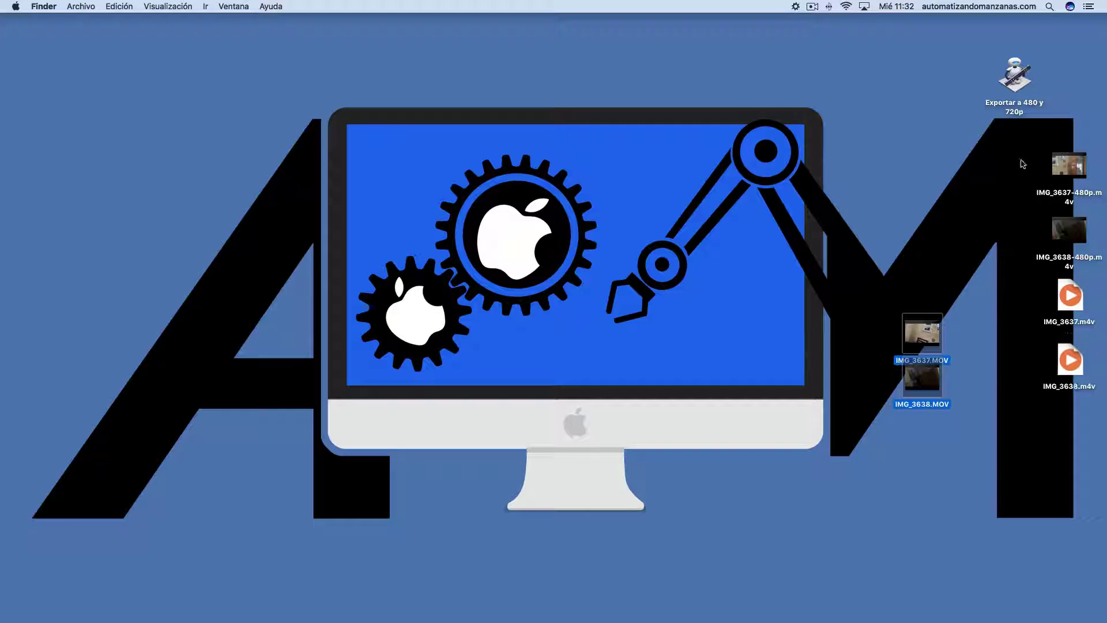
pyautogui.moveTo(1079, 301)
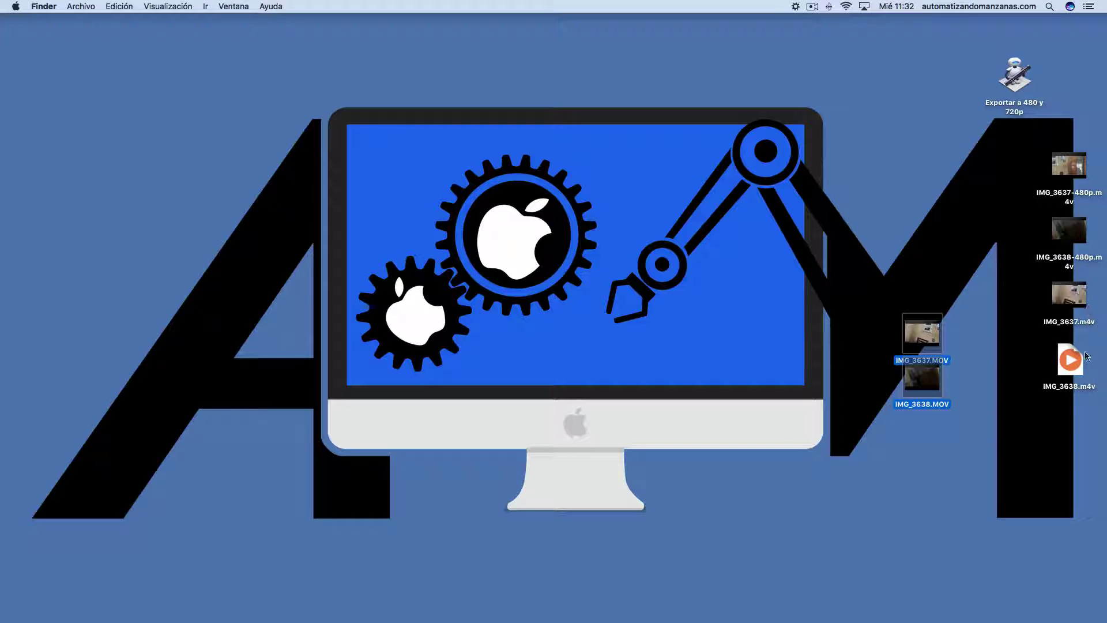